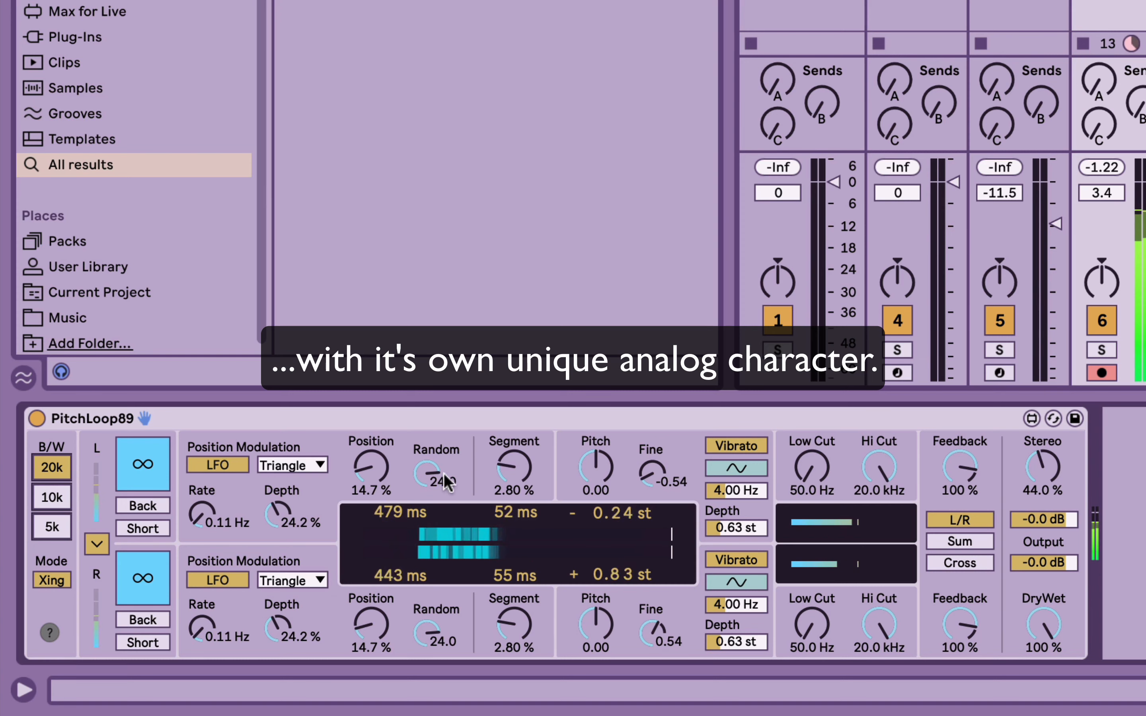
Lower the position Random to 0.31 on both linked channels and unlink the left and right channels
{"action": "left_click_drag", "start_coordinate": [429, 473], "coordinate": [429, 504]}
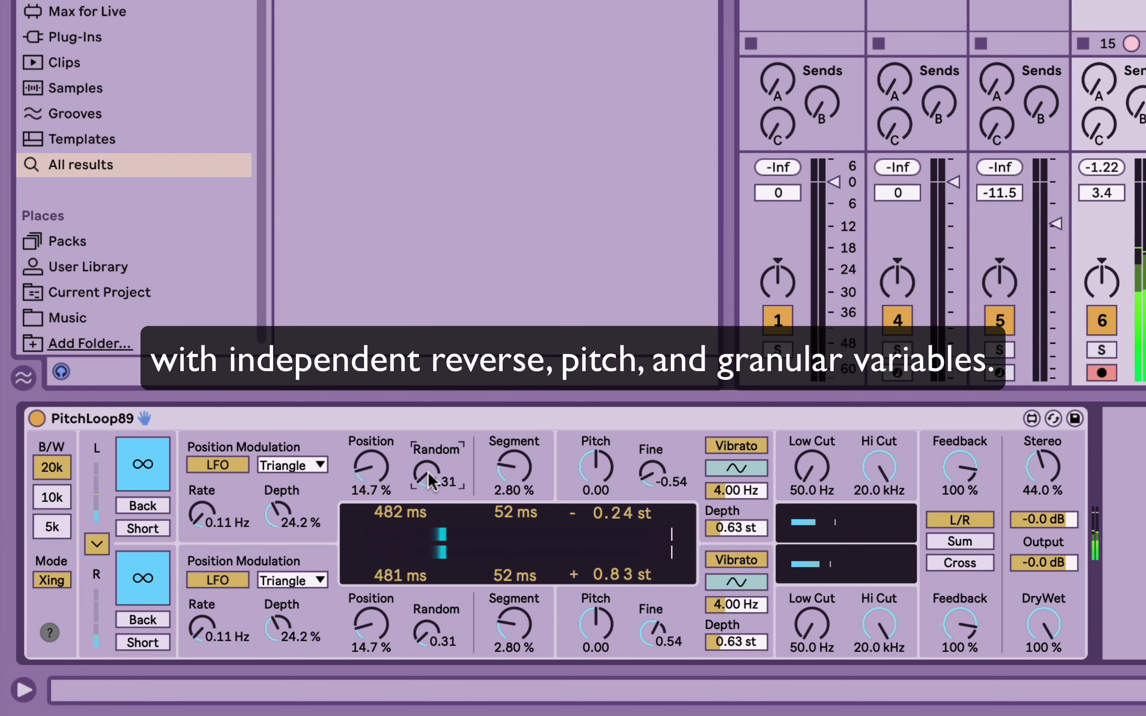
{"action": "left_click", "coordinate": [97, 544]}
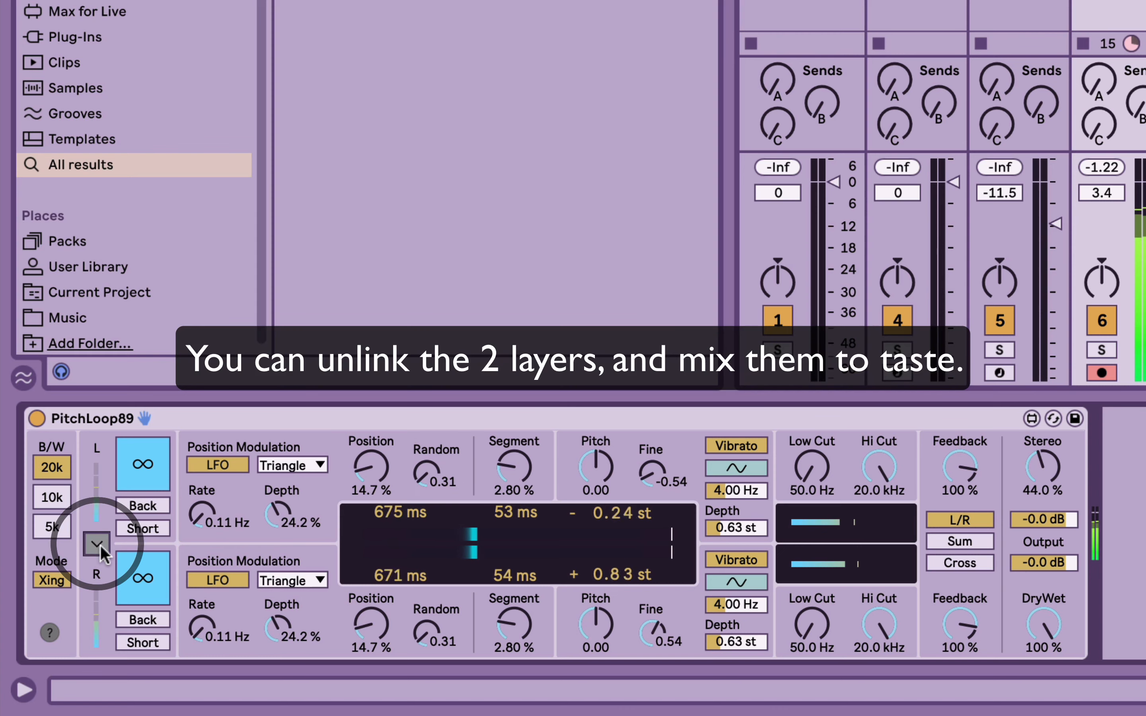
Turn on Back playback for both channels and set the right channel's position modulation Depth to 7.90 %
{"action": "left_click", "coordinate": [144, 507]}
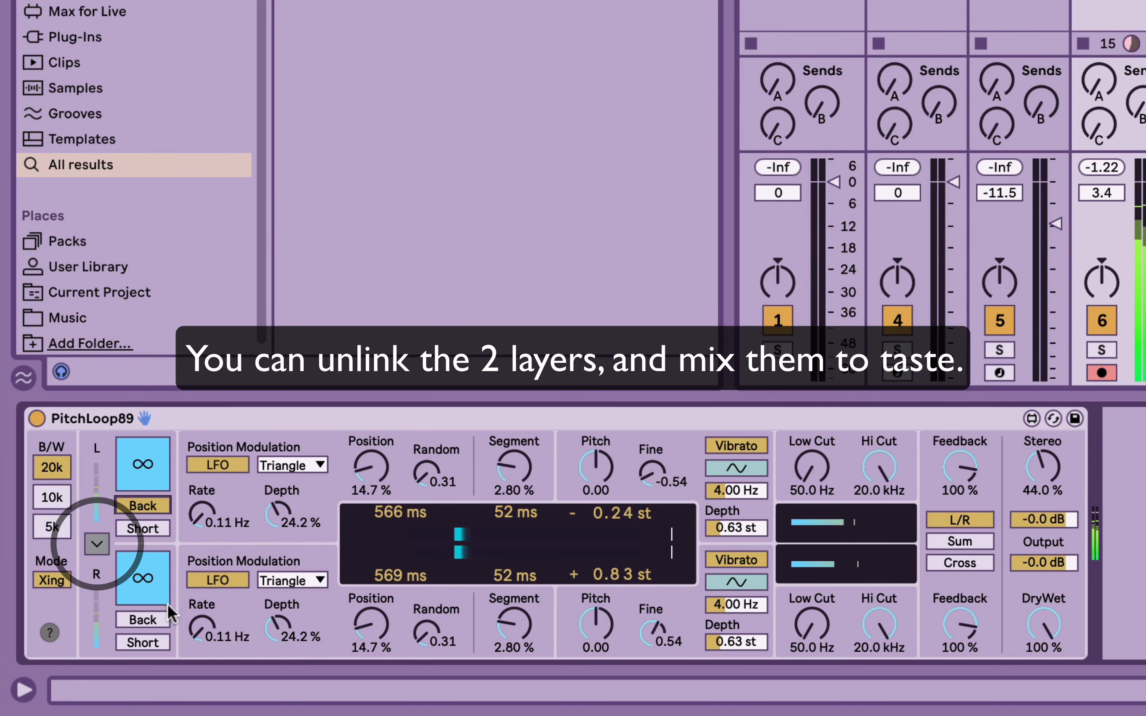
{"action": "left_click", "coordinate": [150, 620]}
{"action": "left_click_drag", "start_coordinate": [277, 626], "coordinate": [277, 645]}
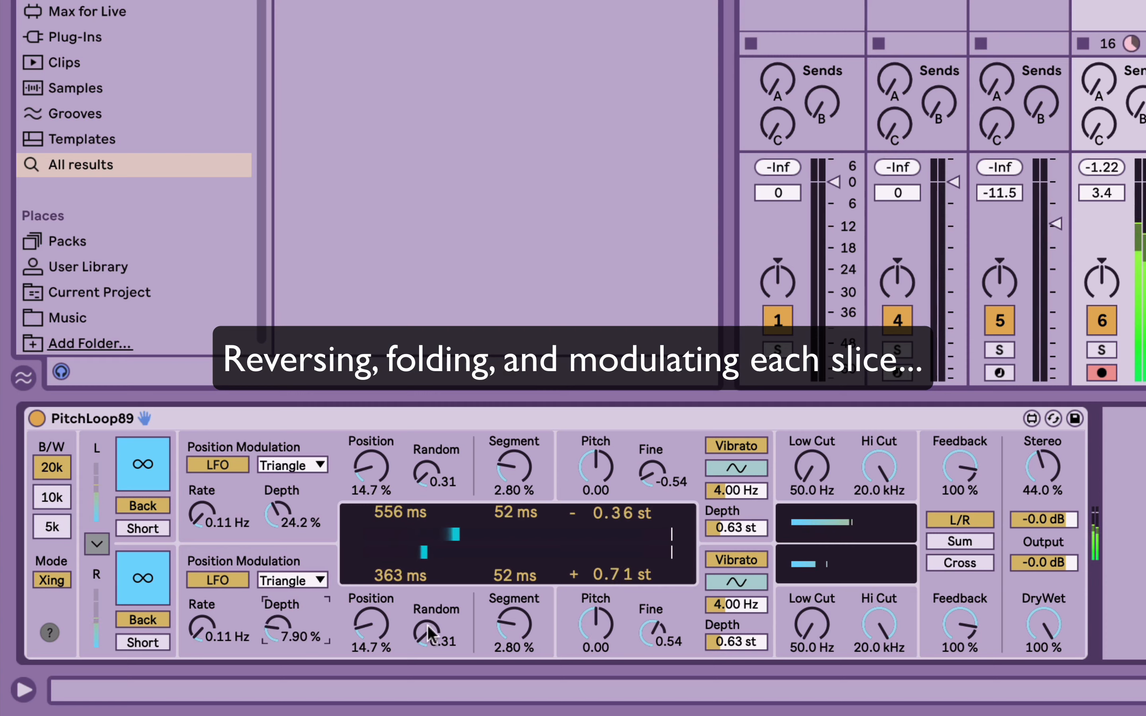
Set the right channel's Random to 25.0, Segment to 34.6 % and Pitch to 12.00
{"action": "left_click_drag", "start_coordinate": [427, 632], "coordinate": [426, 604]}
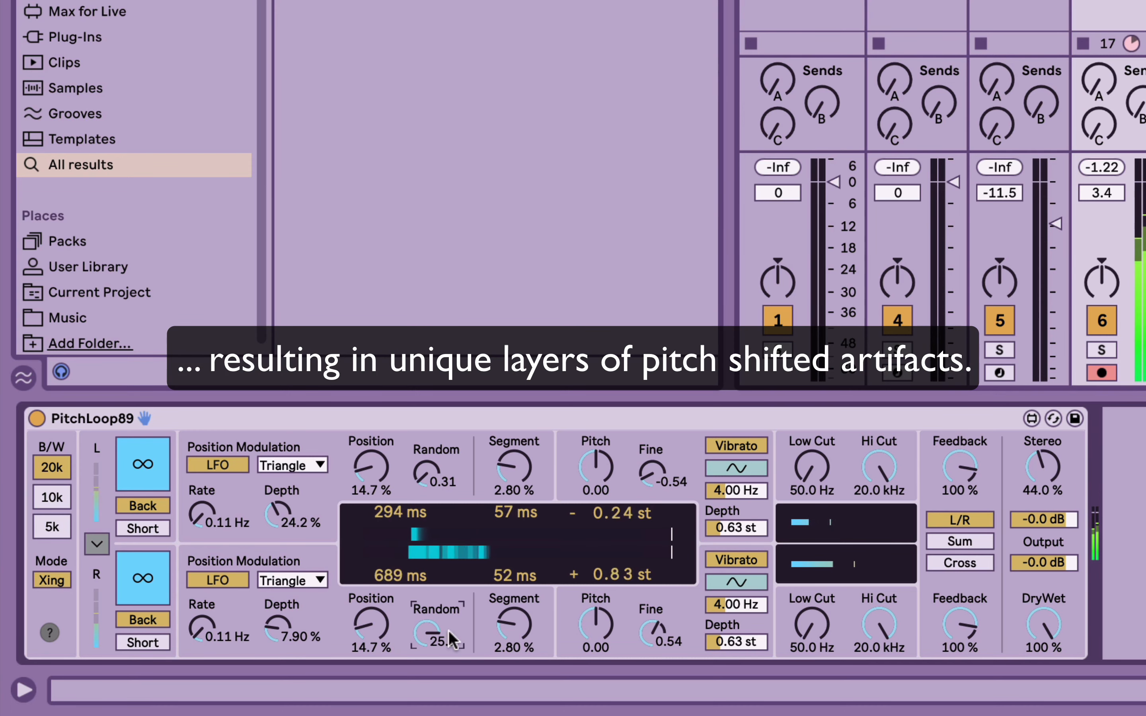
{"action": "left_click_drag", "start_coordinate": [514, 625], "coordinate": [514, 611]}
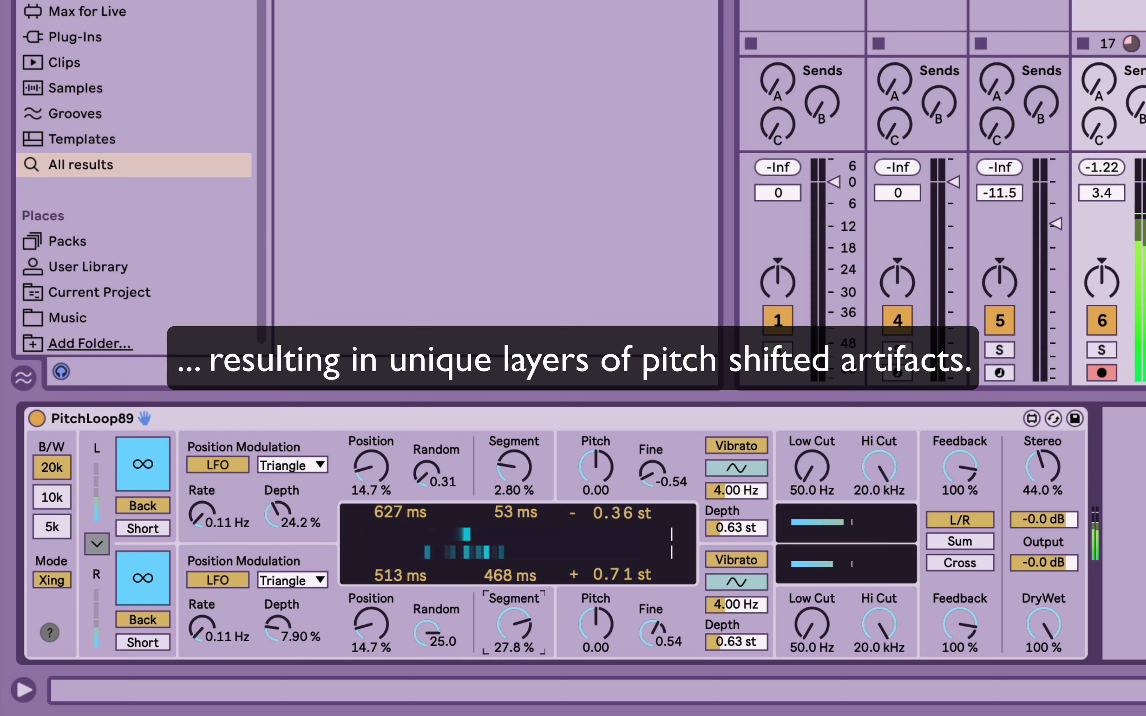
{"action": "left_click_drag", "start_coordinate": [513, 625], "coordinate": [514, 624]}
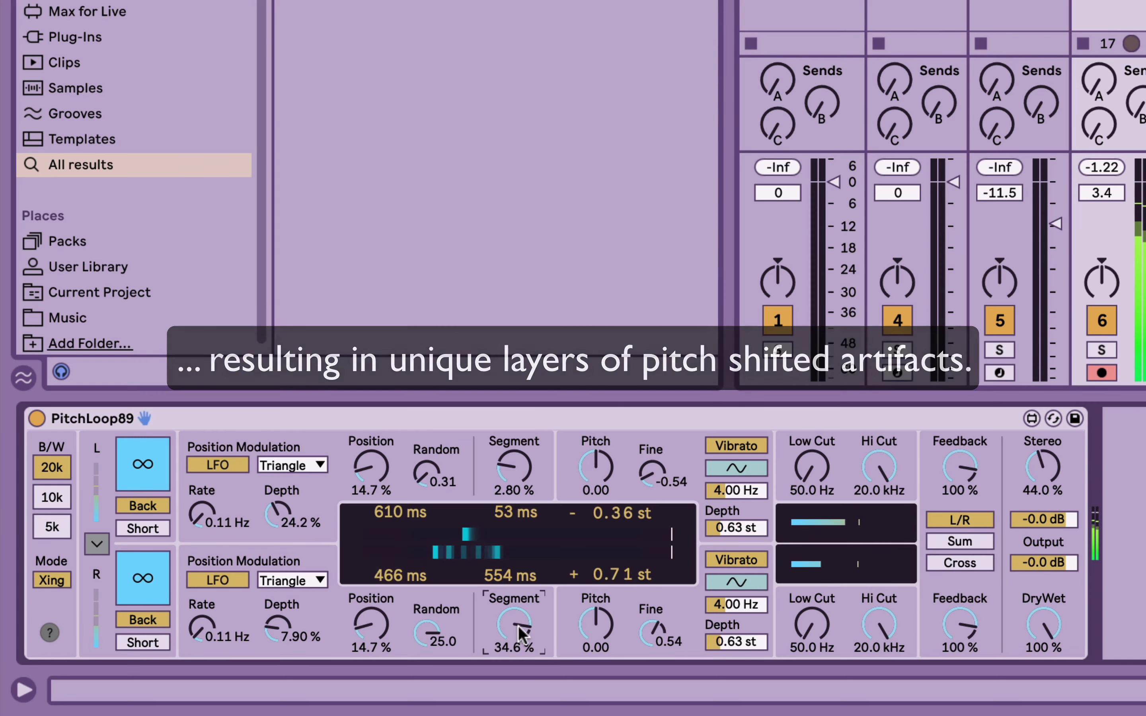
{"action": "left_click_drag", "start_coordinate": [596, 625], "coordinate": [596, 604]}
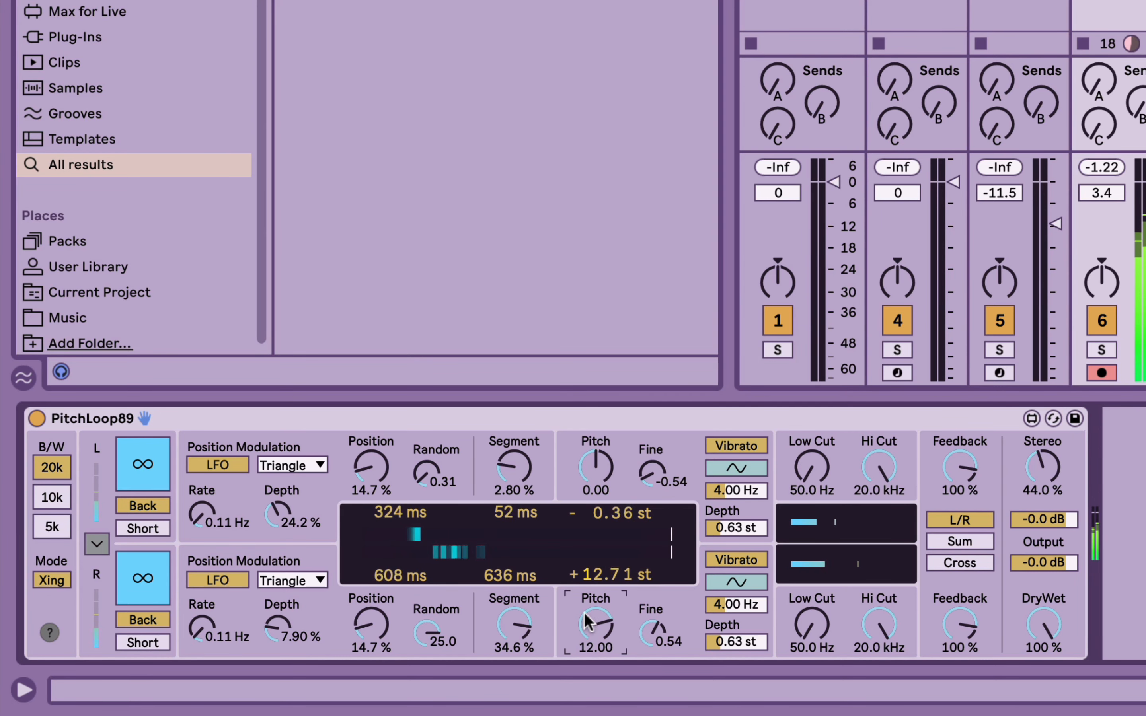
Set the bandwidth to 10k and the feedback routing to Sum
{"action": "left_click", "coordinate": [48, 499]}
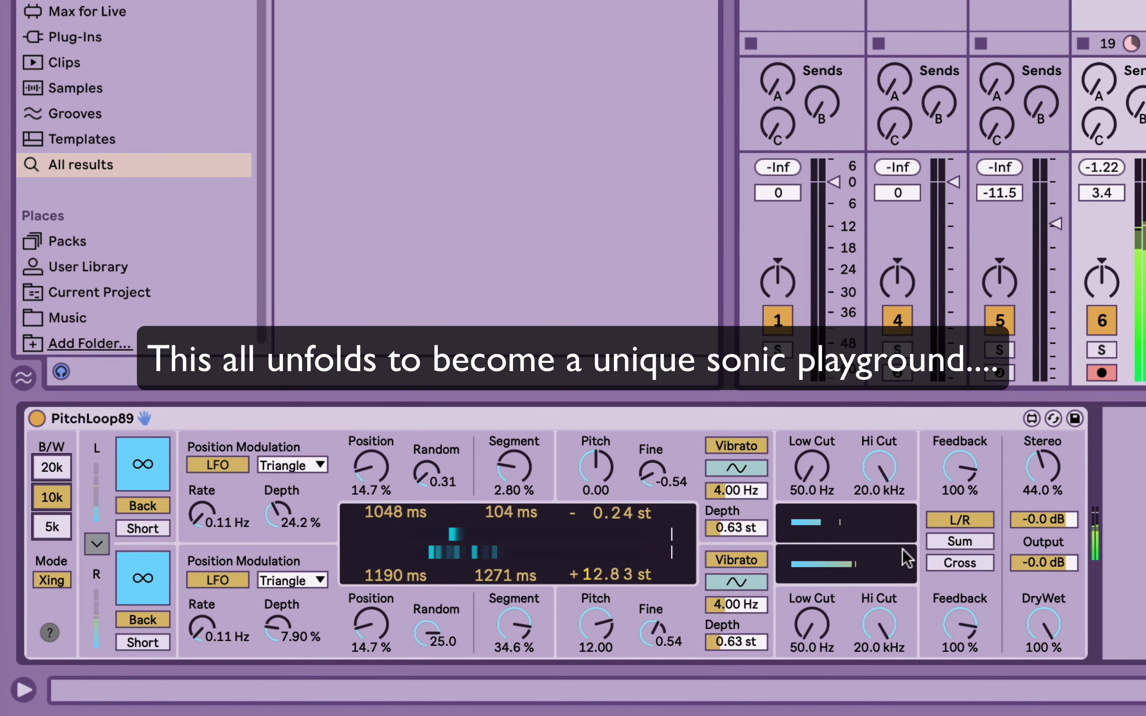
{"action": "left_click", "coordinate": [952, 550]}
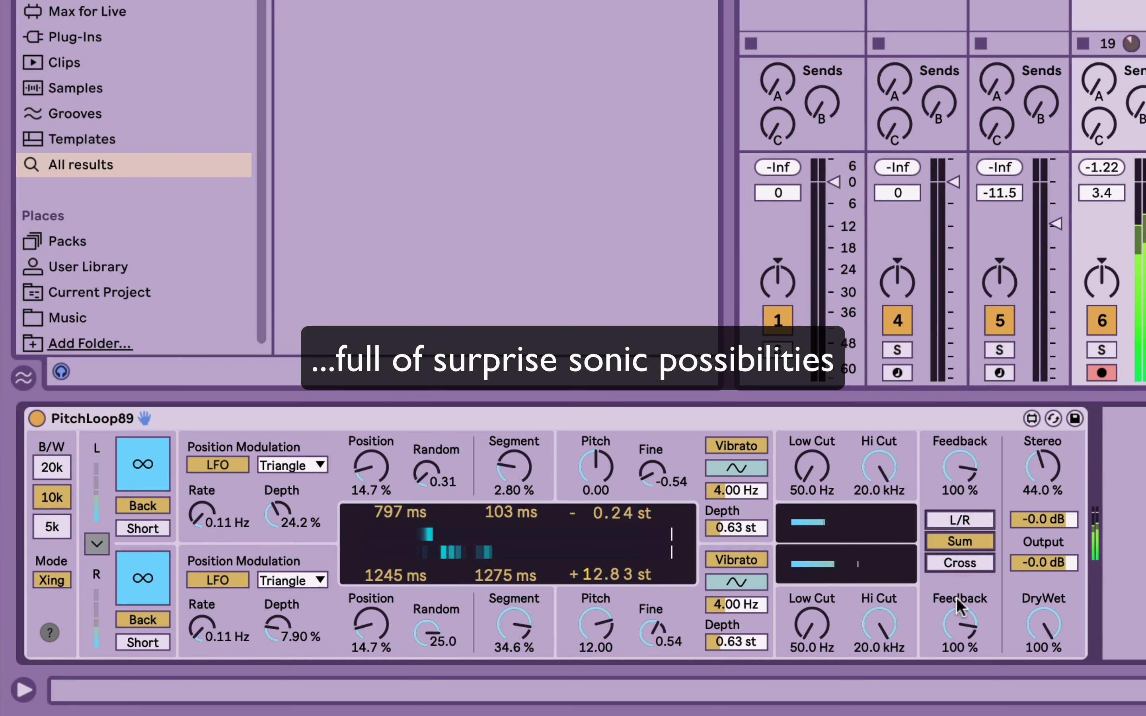
Set Feedback to 120 % on the right channel and 2.00 % on the left, and toggle the left channel's freeze
{"action": "left_click_drag", "start_coordinate": [956, 619], "coordinate": [957, 598]}
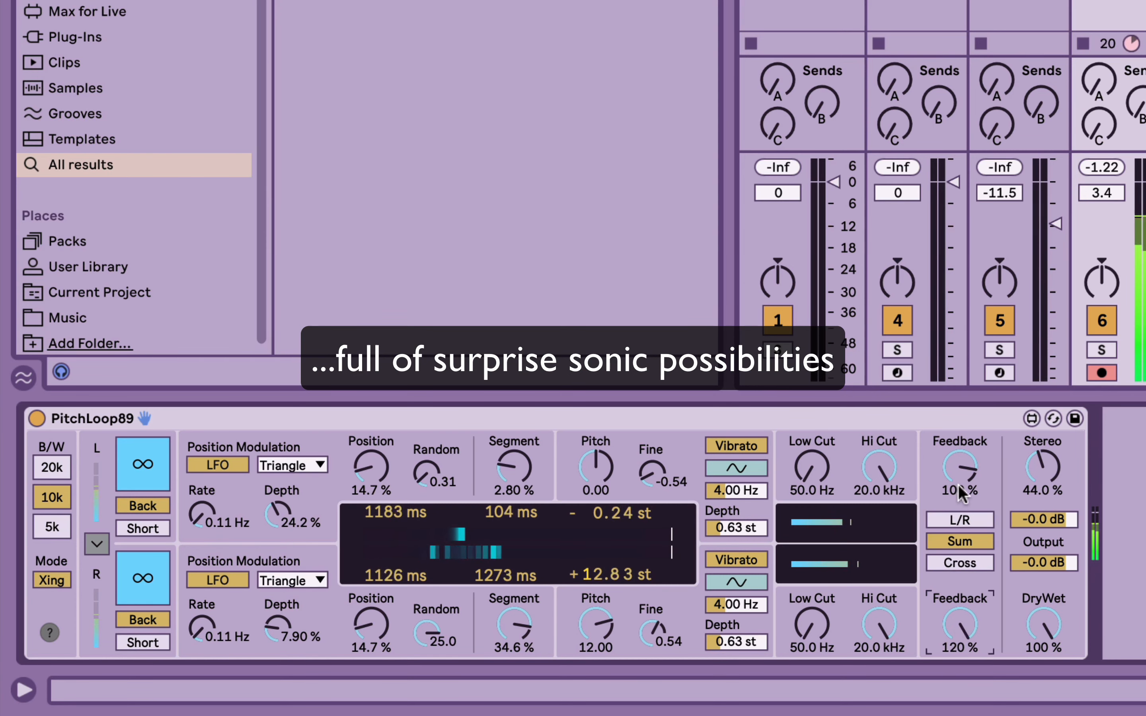
{"action": "left_click_drag", "start_coordinate": [960, 467], "coordinate": [960, 578]}
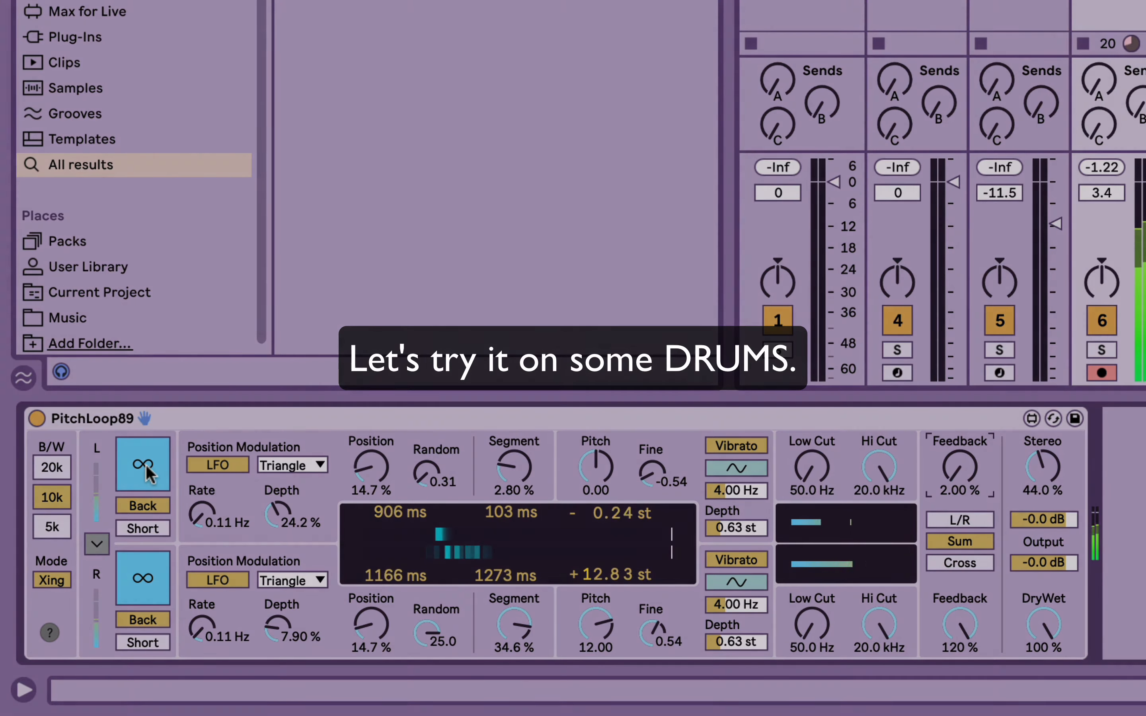
{"action": "left_click", "coordinate": [146, 466]}
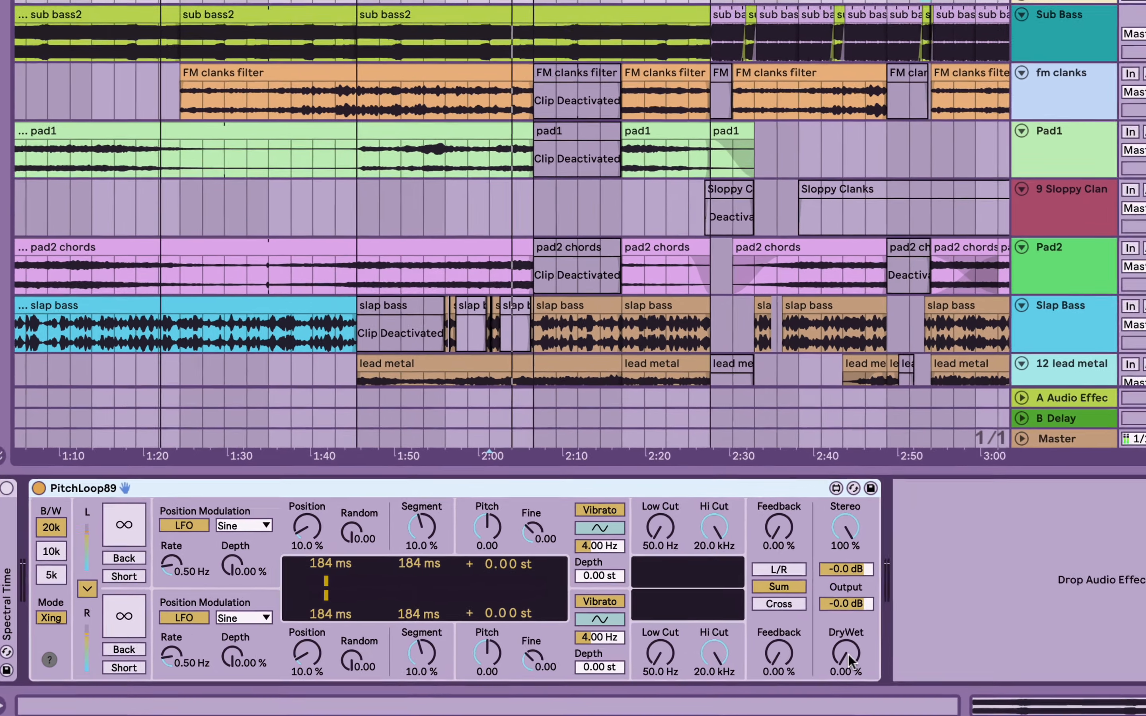
Set the Dry/Wet mix to 55.0 % on the drum track's PitchLoop89 and freeze both of its channels
{"action": "left_click_drag", "start_coordinate": [729, 666], "coordinate": [729, 650]}
{"action": "left_click_drag", "start_coordinate": [1089, 650], "coordinate": [1089, 640]}
{"action": "left_click", "coordinate": [129, 479]}
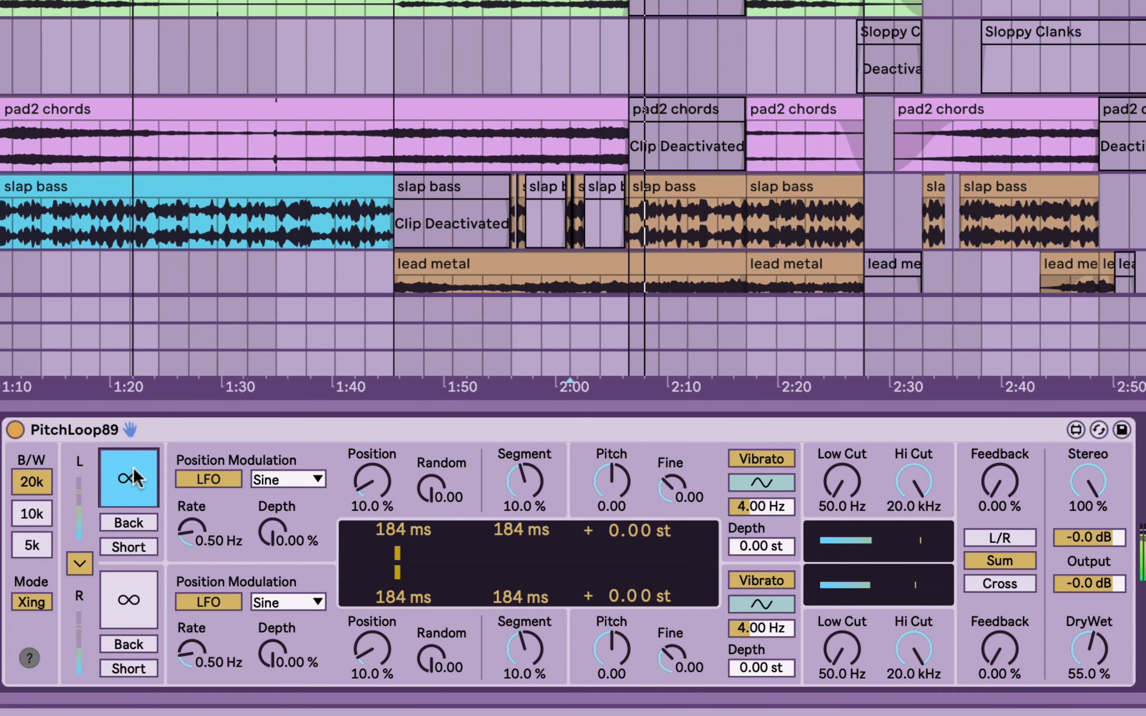
{"action": "left_click", "coordinate": [129, 600]}
Set Segment to 1.17 %, Position to 20.2 % and Random to 0.22 on both linked channels
{"action": "left_click_drag", "start_coordinate": [521, 477], "coordinate": [521, 489]}
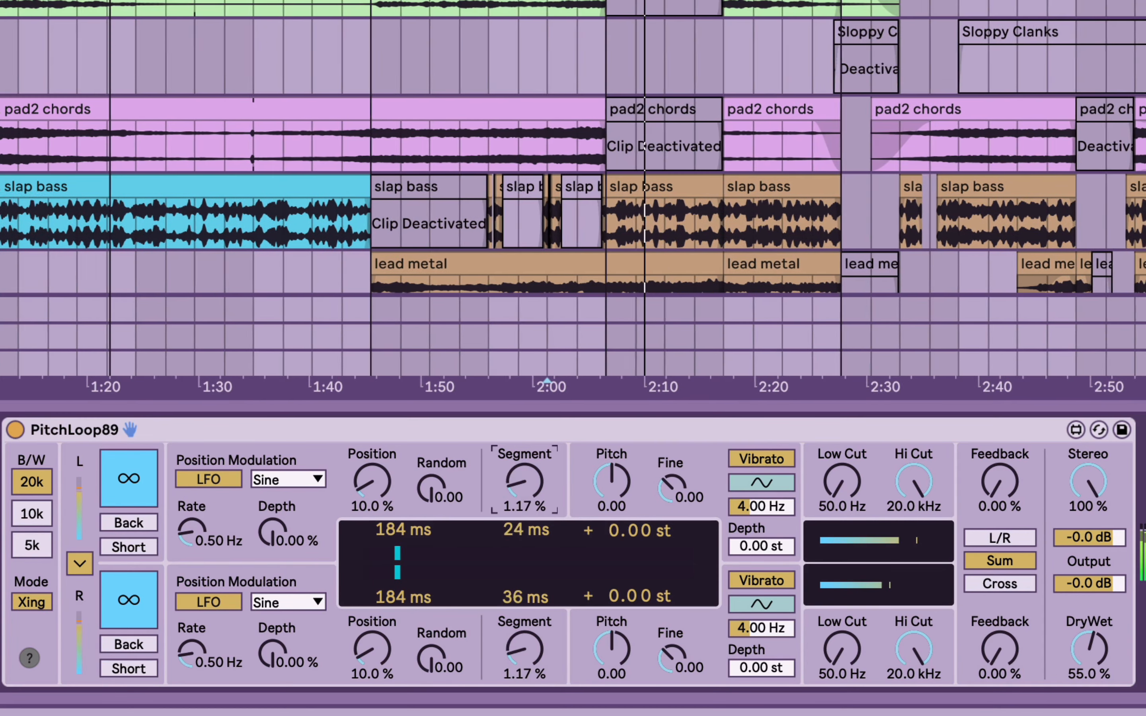
{"action": "left_click_drag", "start_coordinate": [365, 480], "coordinate": [365, 475]}
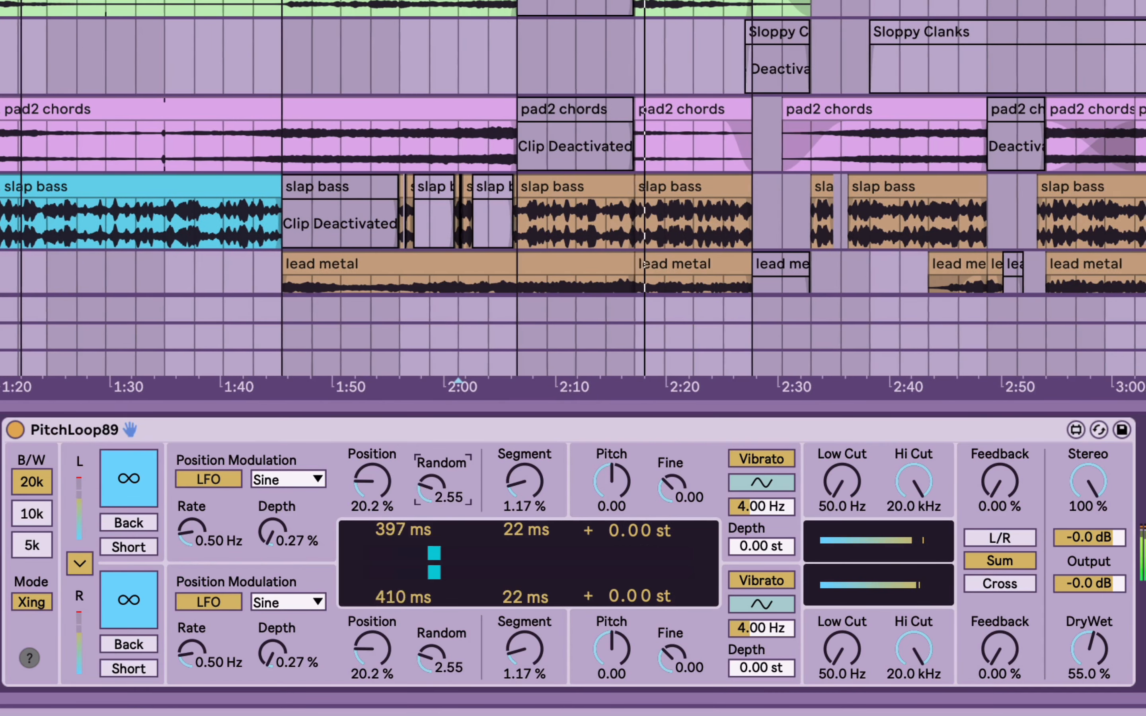
{"action": "mouse_move", "coordinate": [431, 488]}
{"action": "left_mouse_down"}
{"action": "mouse_move", "coordinate": [431, 479]}
{"action": "mouse_move", "coordinate": [431, 502]}
{"action": "left_mouse_up"}
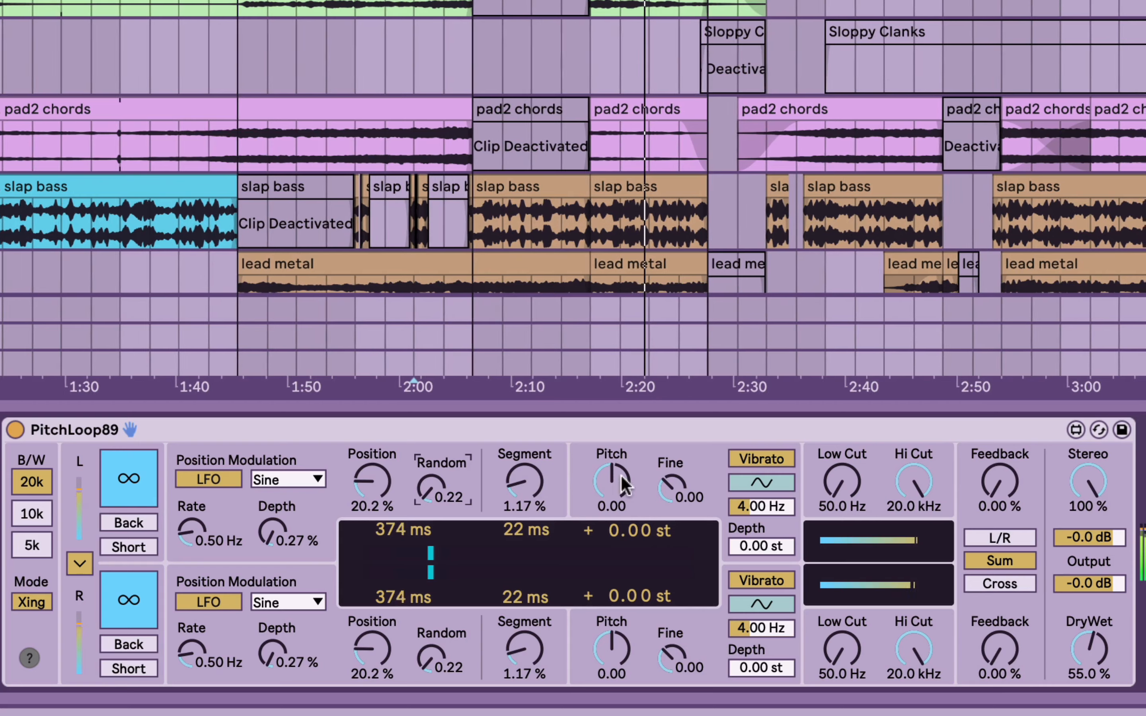
Try lowering Pitch to -23.00 on both channels and reset it to 0.00
{"action": "left_click_drag", "start_coordinate": [621, 477], "coordinate": [611, 507]}
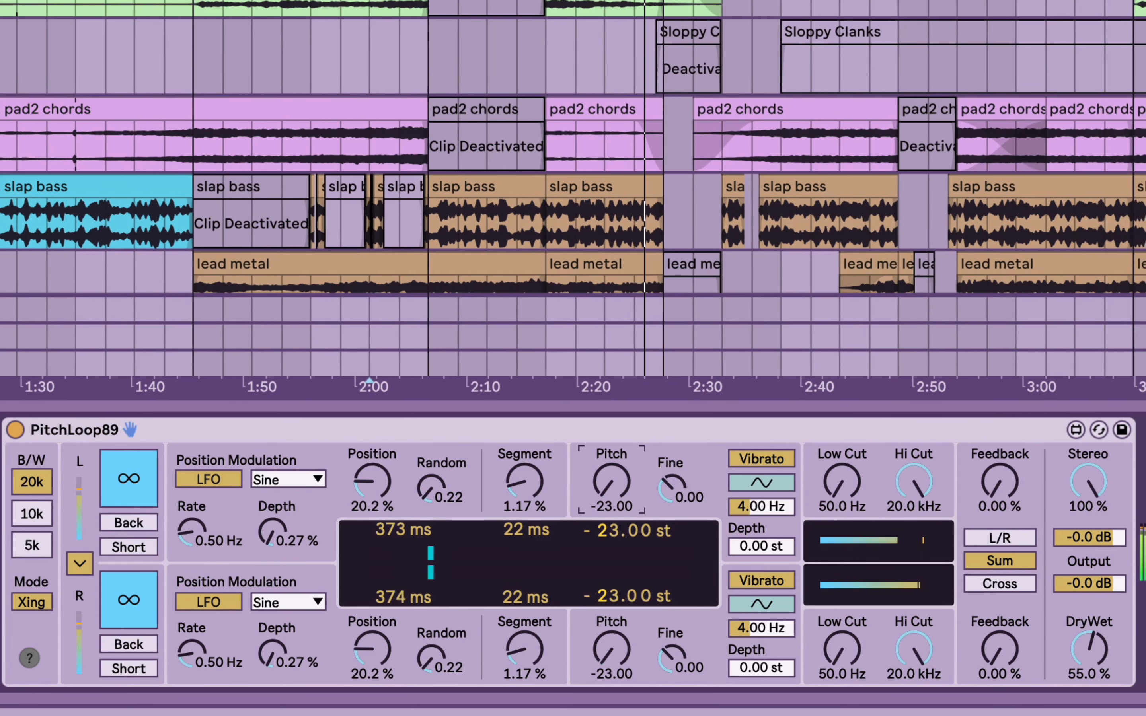
{"action": "double_click", "coordinate": [621, 477]}
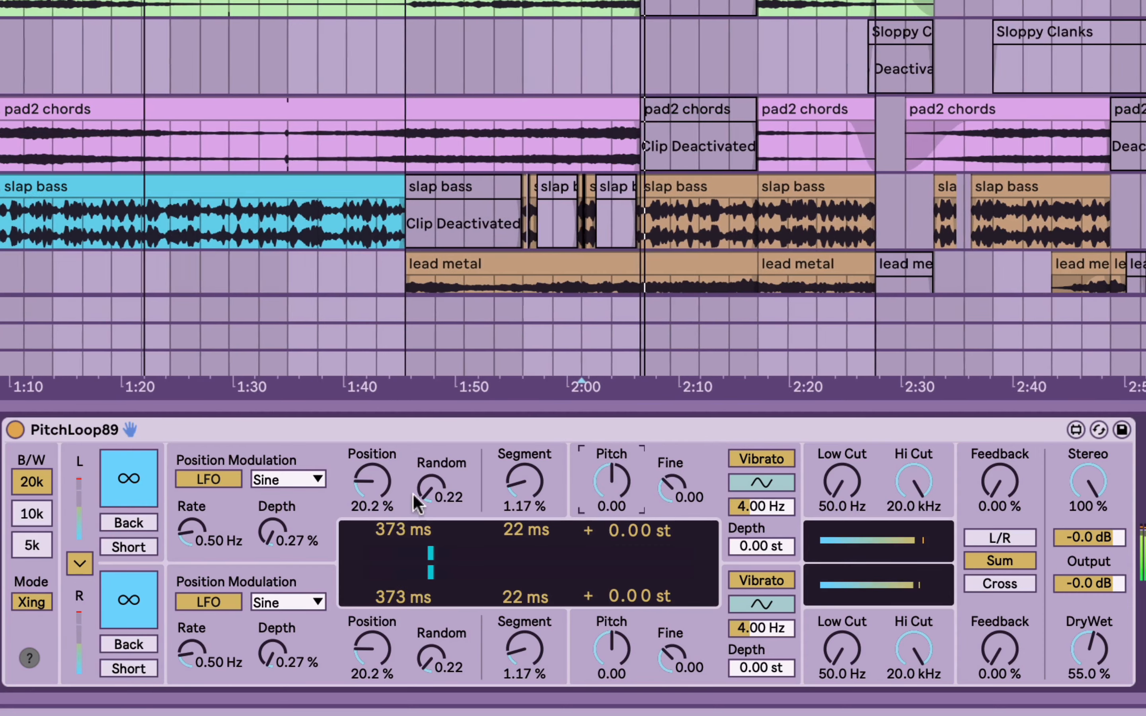
Set Random to 0.01, modulation Depth to 5.57 % and Position to 32.8 % on both channels, with Dry/Wet at 100 %
{"action": "mouse_move", "coordinate": [434, 482]}
{"action": "left_mouse_down"}
{"action": "mouse_move", "coordinate": [434, 470]}
{"action": "mouse_move", "coordinate": [434, 493]}
{"action": "left_mouse_up"}
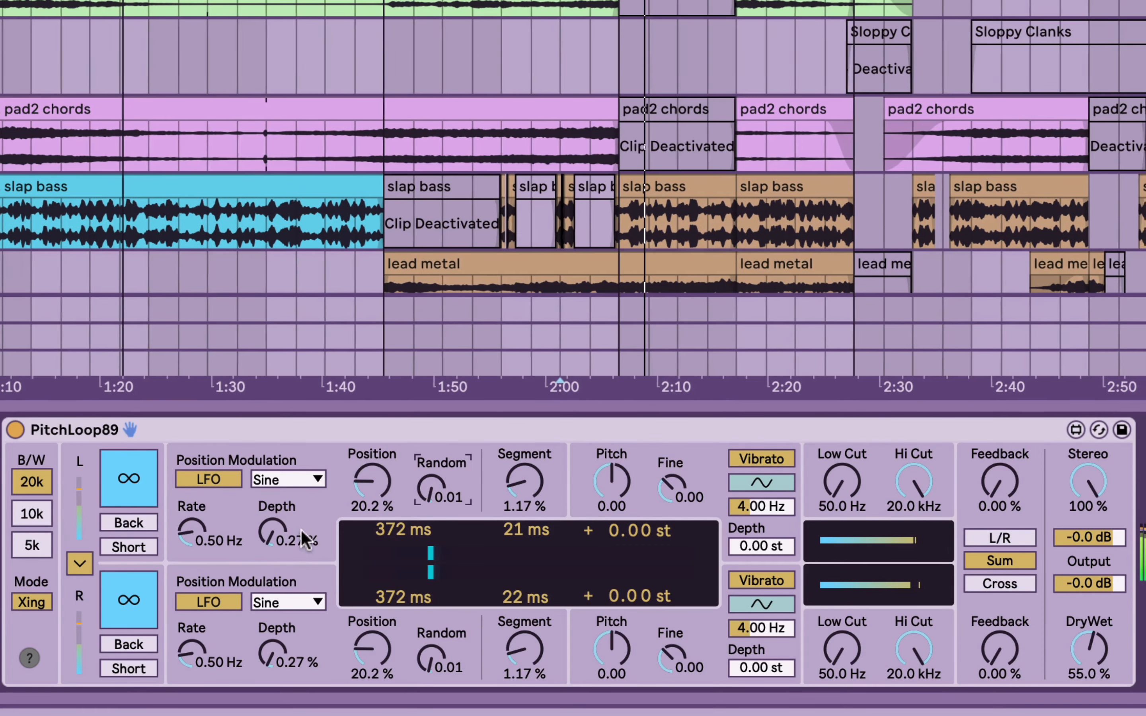
{"action": "left_click_drag", "start_coordinate": [282, 538], "coordinate": [282, 512]}
{"action": "left_click_drag", "start_coordinate": [380, 485], "coordinate": [380, 473]}
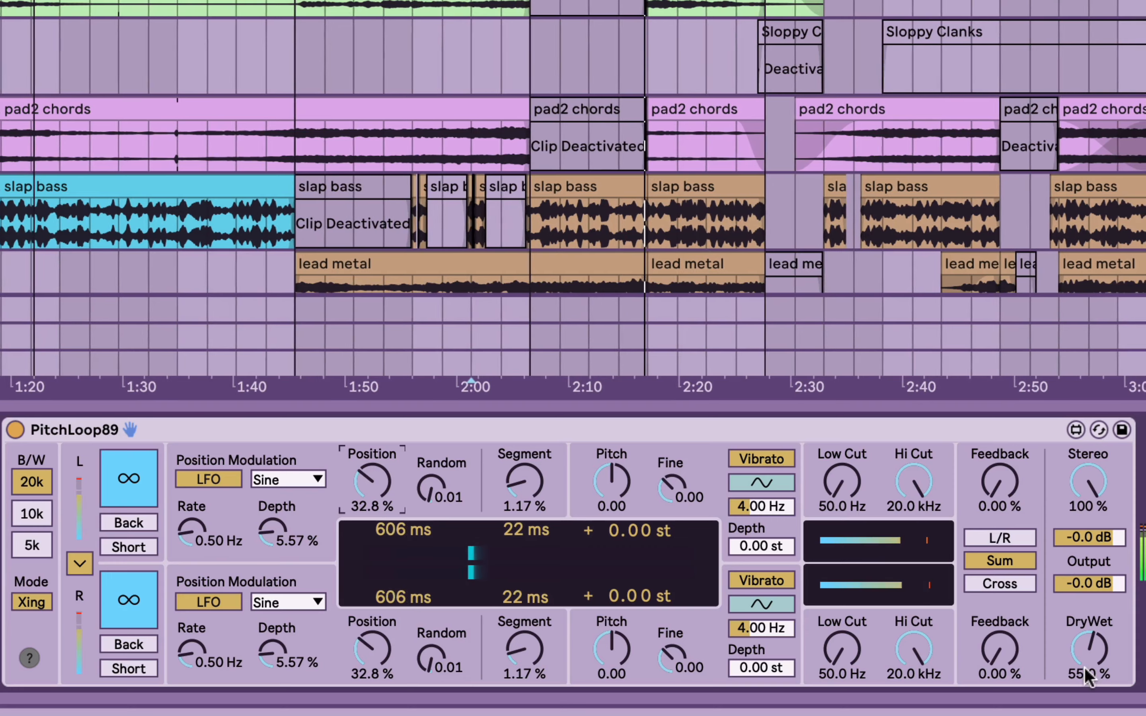
{"action": "left_click_drag", "start_coordinate": [1085, 675], "coordinate": [1084, 633]}
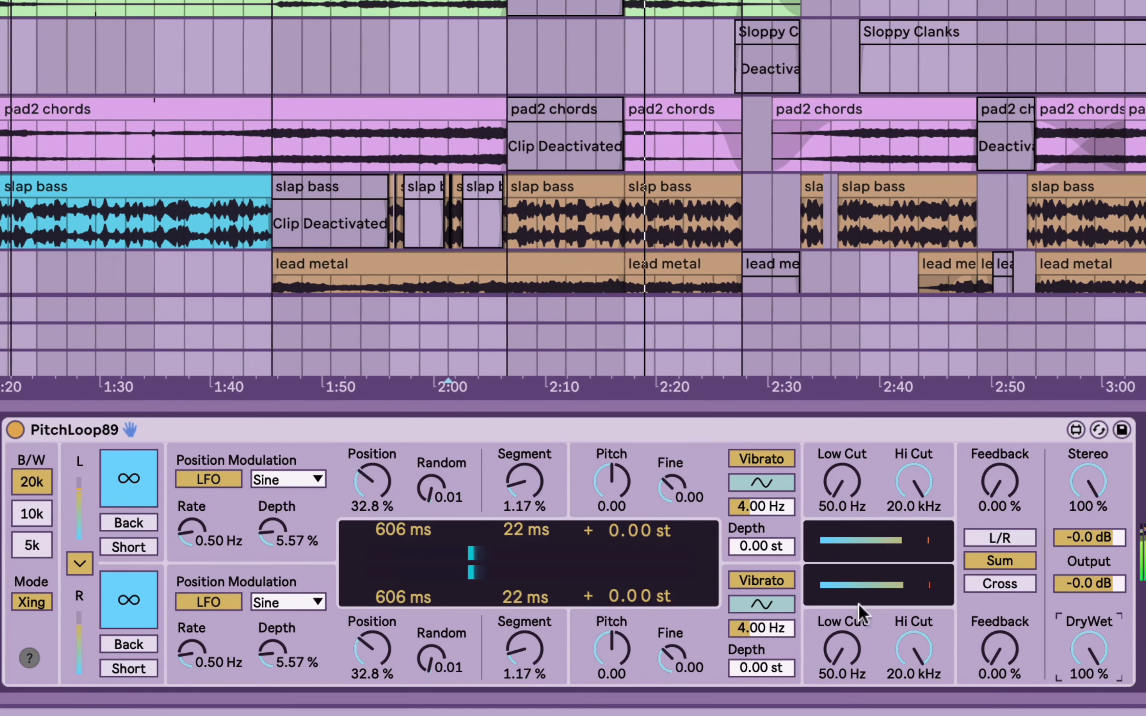
Change the position modulation LFO to Triangle with a Depth of 4.28 % and a Rate of 0.03 Hz
{"action": "left_click_drag", "start_coordinate": [274, 534], "coordinate": [274, 514]}
{"action": "left_click", "coordinate": [285, 481]}
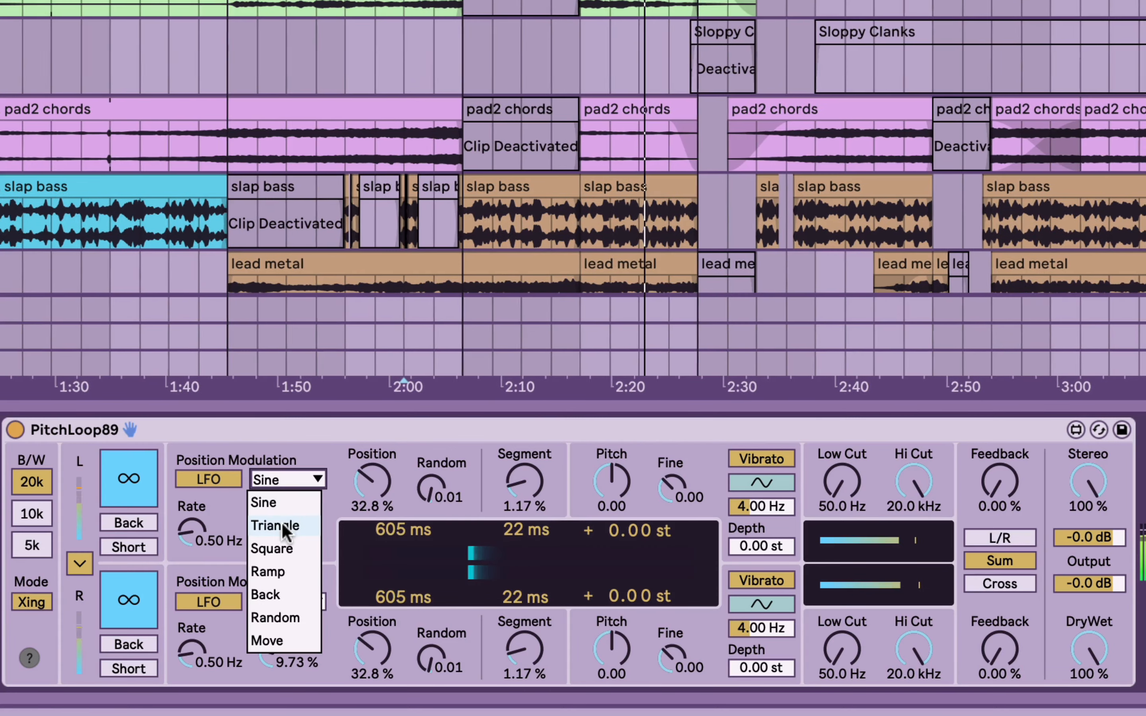
{"action": "left_click", "coordinate": [281, 521]}
{"action": "left_click_drag", "start_coordinate": [274, 533], "coordinate": [274, 559]}
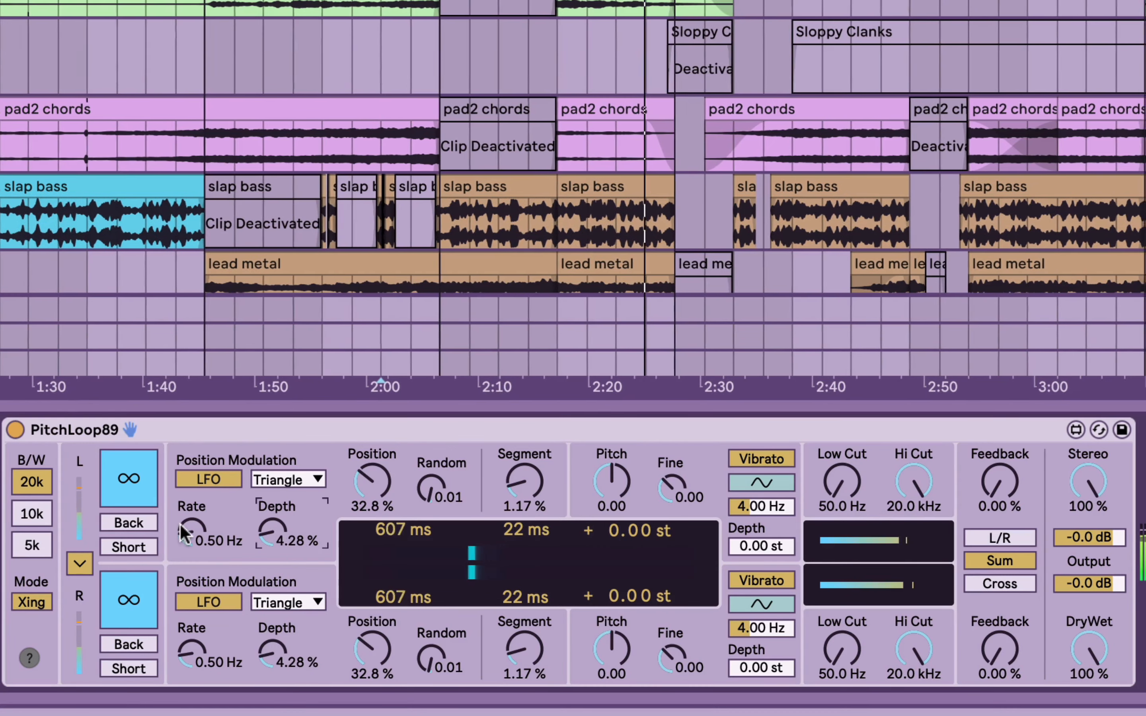
{"action": "left_click", "coordinate": [182, 532]}
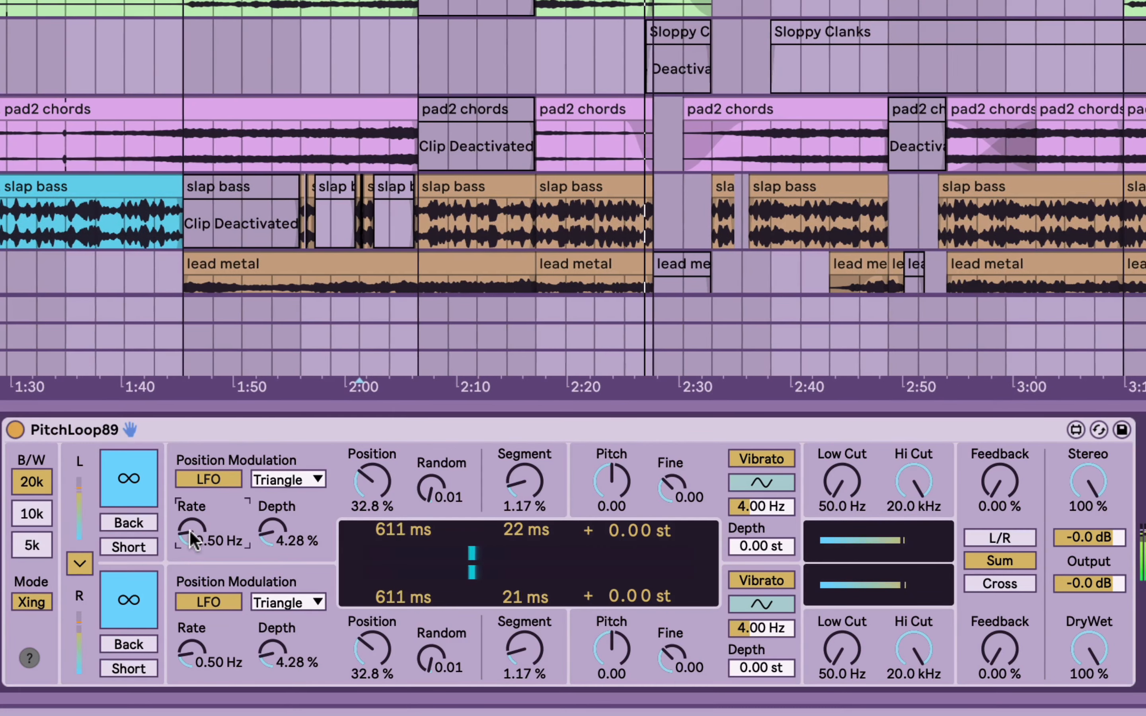
{"action": "left_click_drag", "start_coordinate": [190, 533], "coordinate": [190, 552]}
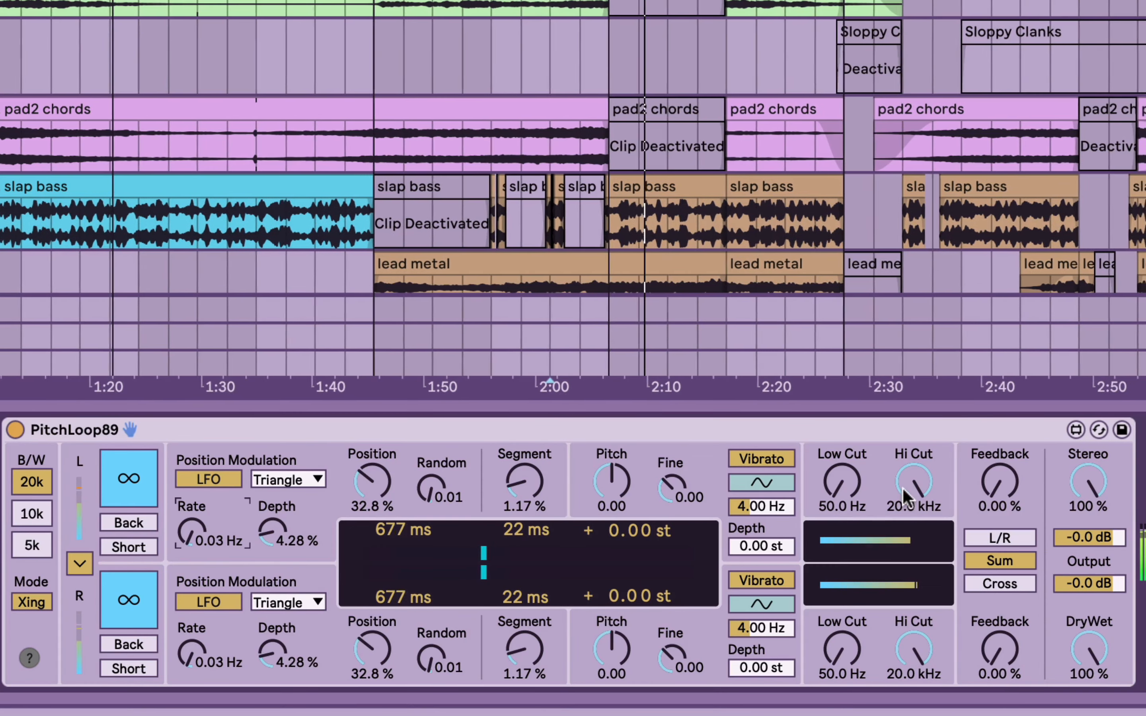
Set Hi Cut to 8.97 kHz and Feedback to 89.0 % on both channels, and narrow Stereo to 56.0 %
{"action": "left_click_drag", "start_coordinate": [904, 497], "coordinate": [904, 523]}
{"action": "left_click_drag", "start_coordinate": [994, 497], "coordinate": [993, 490]}
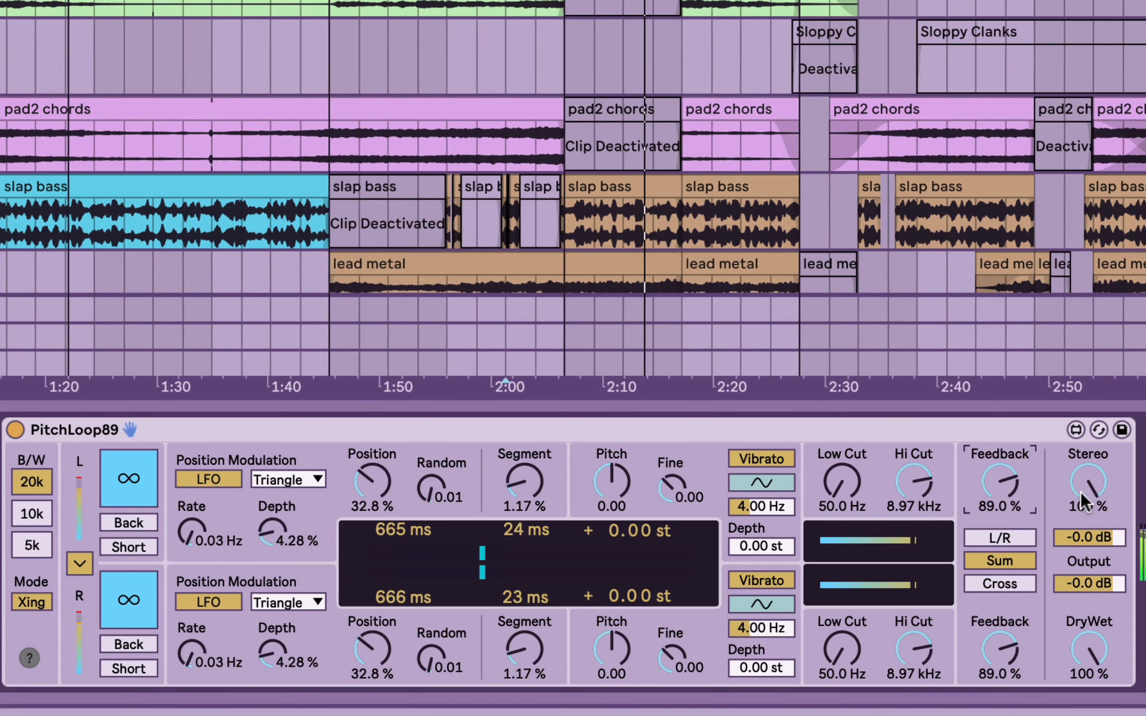
{"action": "left_click_drag", "start_coordinate": [1087, 482], "coordinate": [1087, 503]}
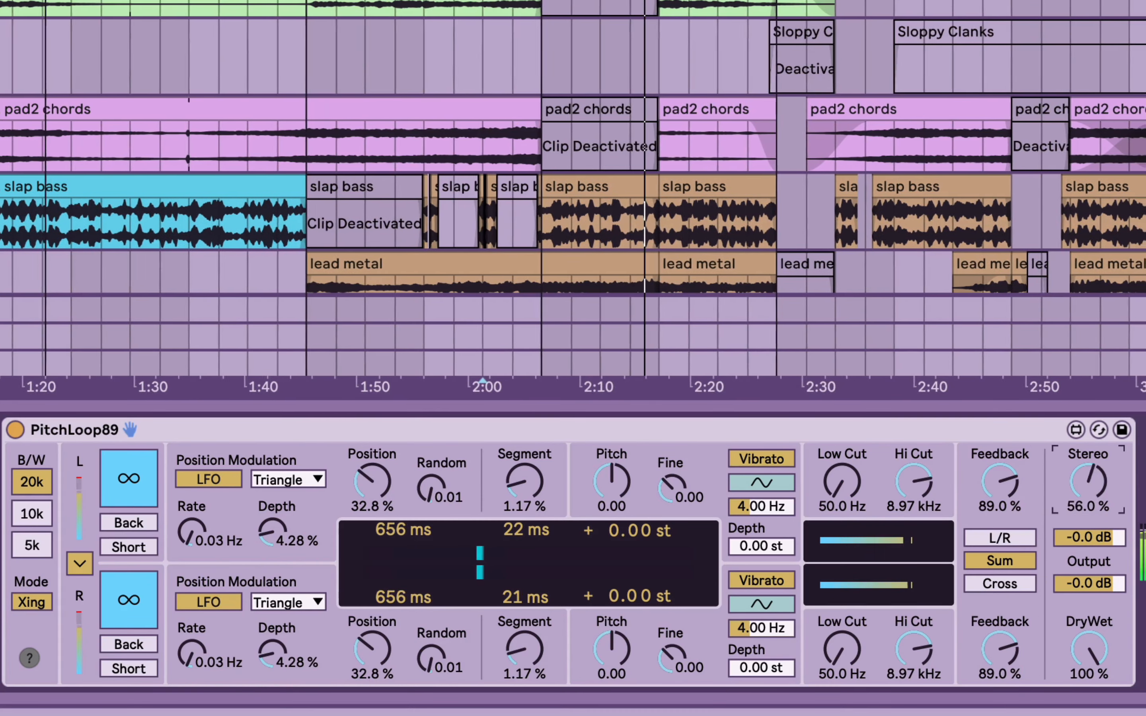
Detune Fine to -0.82 left and 0.82 right, with Stereo at 62.0 %, Segment at 0.20 % and Pitch at -24.00
{"action": "left_click_drag", "start_coordinate": [716, 481], "coordinate": [684, 497]}
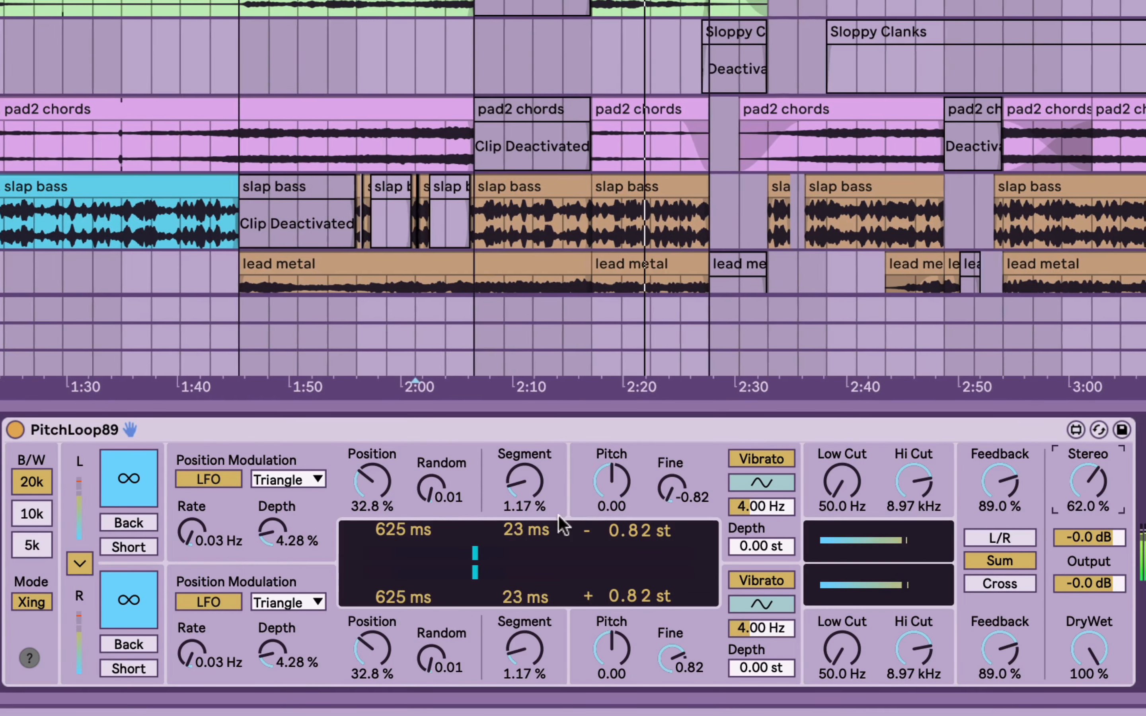
{"action": "mouse_move", "coordinate": [524, 480]}
{"action": "left_mouse_down"}
{"action": "mouse_move", "coordinate": [523, 389]}
{"action": "mouse_move", "coordinate": [523, 488]}
{"action": "left_mouse_up"}
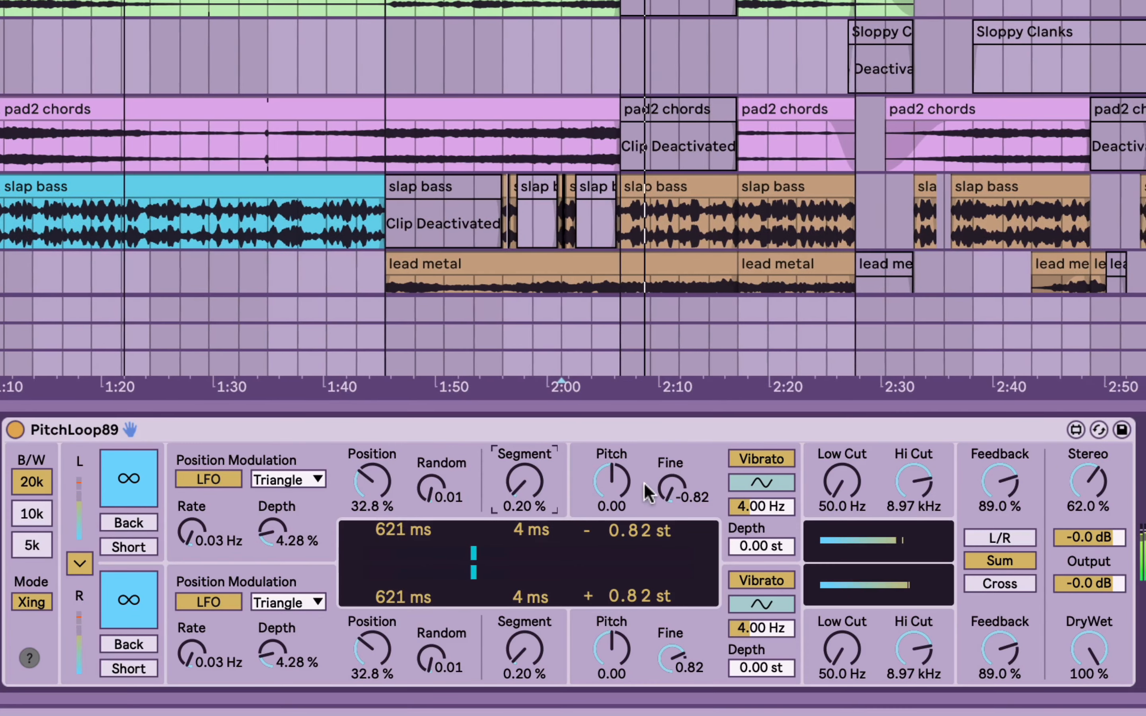
{"action": "left_click_drag", "start_coordinate": [614, 483], "coordinate": [613, 573]}
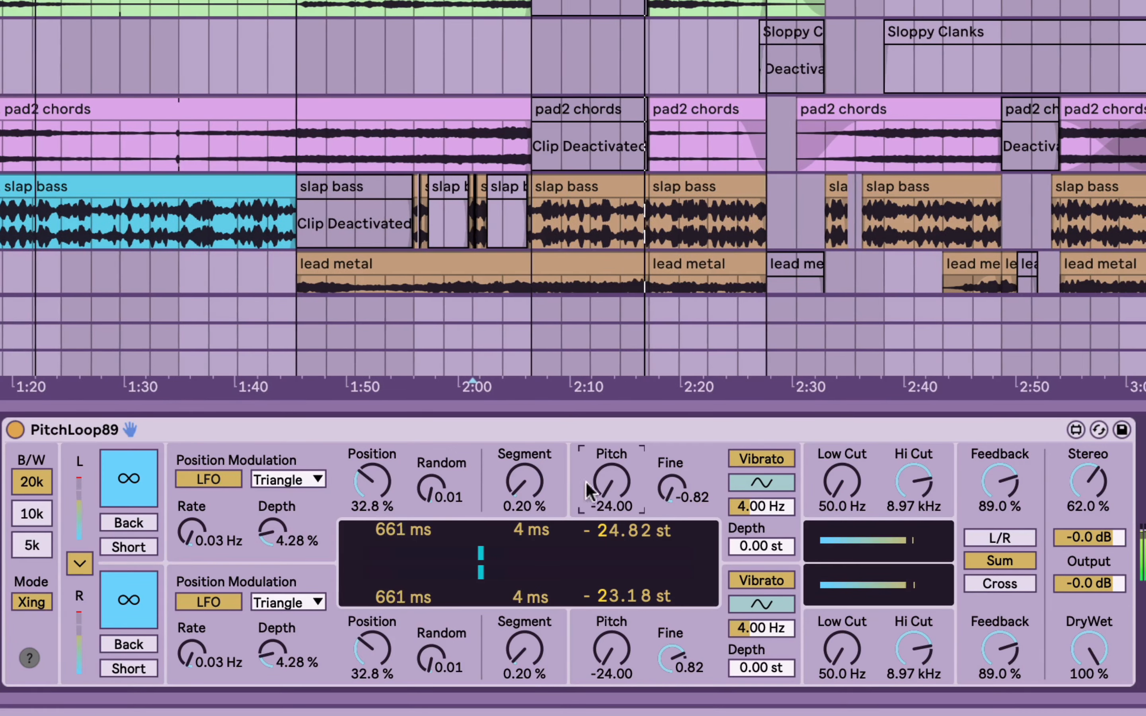
Raise Random to 18.3 and the position modulation Depth to 38.8 % on both channels
{"action": "left_click", "coordinate": [433, 486]}
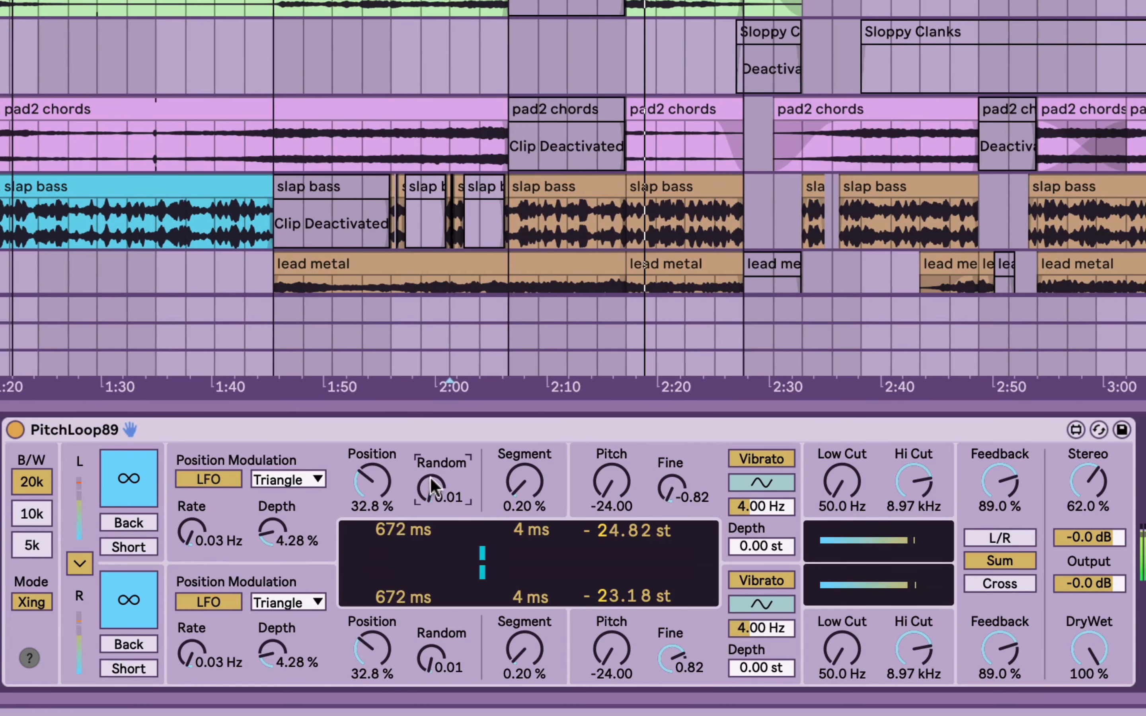
{"action": "left_click_drag", "start_coordinate": [433, 485], "coordinate": [434, 422]}
{"action": "left_click_drag", "start_coordinate": [434, 492], "coordinate": [433, 464]}
{"action": "left_click_drag", "start_coordinate": [277, 536], "coordinate": [277, 485]}
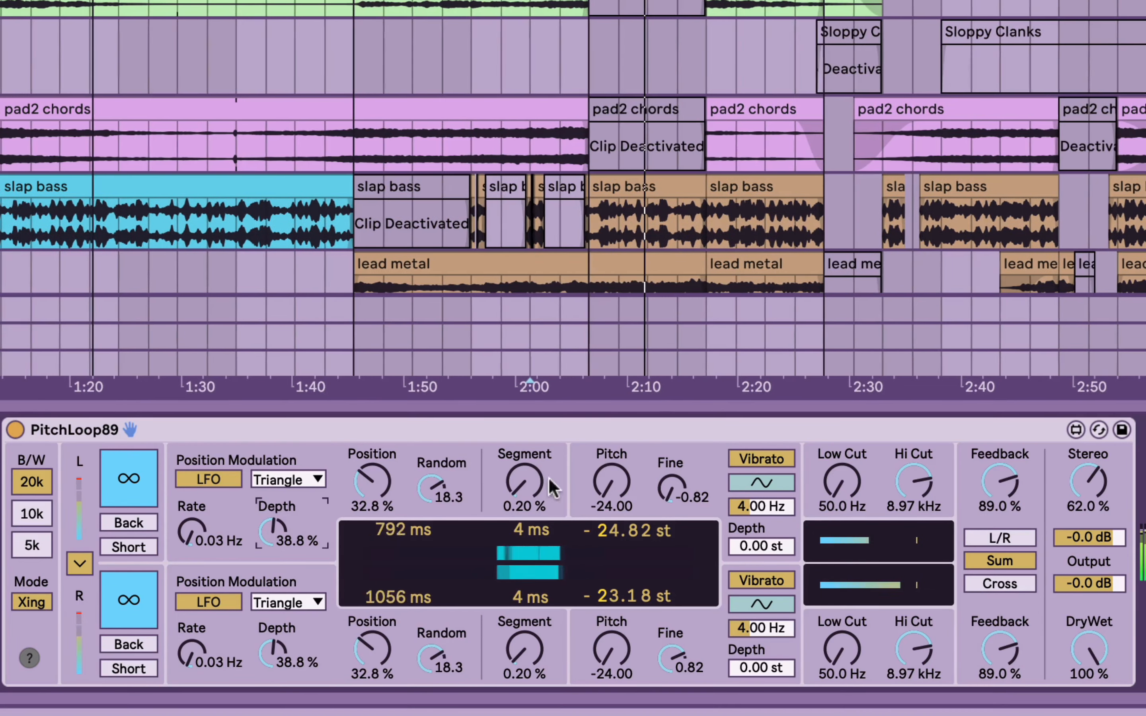
Set Segment to 11.1 %, Pitch to 0.00 and Random to 0.00 on both channels
{"action": "left_click_drag", "start_coordinate": [548, 477], "coordinate": [516, 442]}
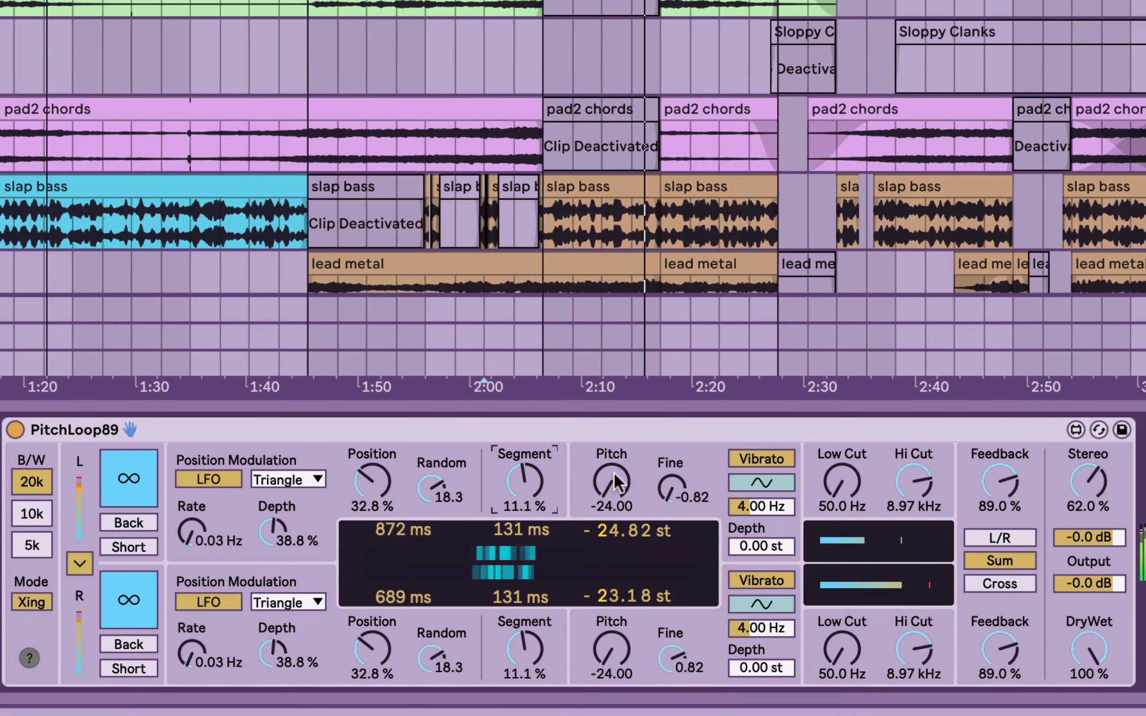
{"action": "left_click_drag", "start_coordinate": [611, 481], "coordinate": [611, 451]}
{"action": "left_click_drag", "start_coordinate": [461, 483], "coordinate": [424, 498]}
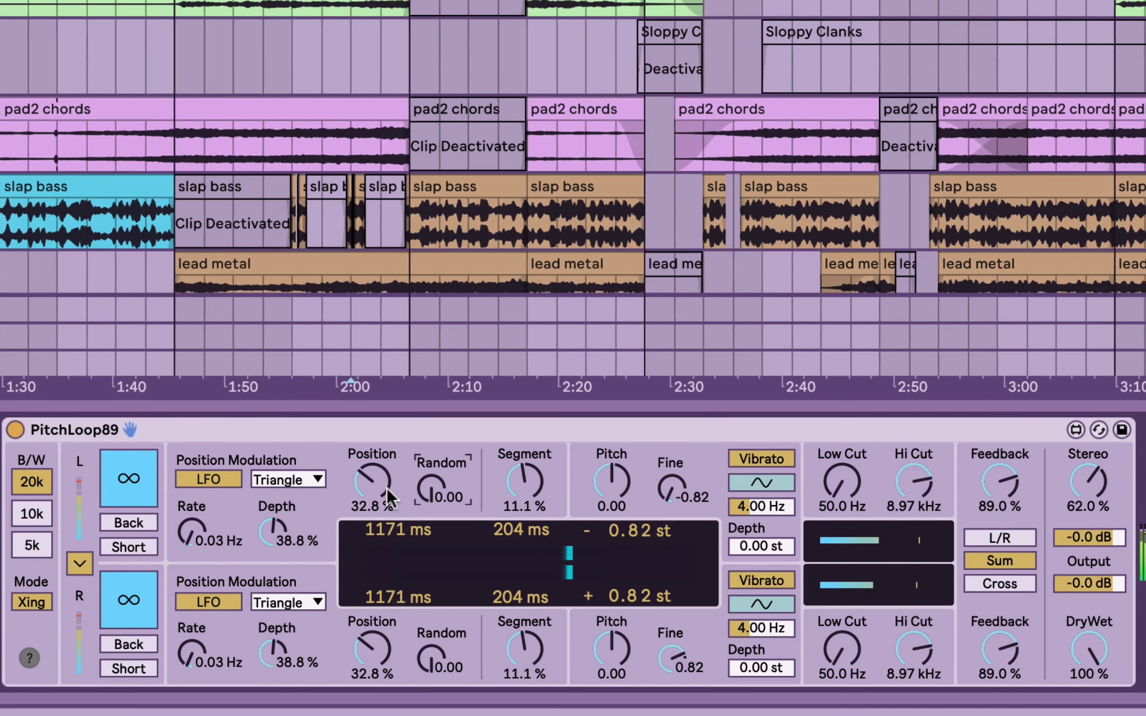
Lower the position modulation Depth to 7.47 % and set Position to 36.0 % on both channels
{"action": "left_click", "coordinate": [386, 489]}
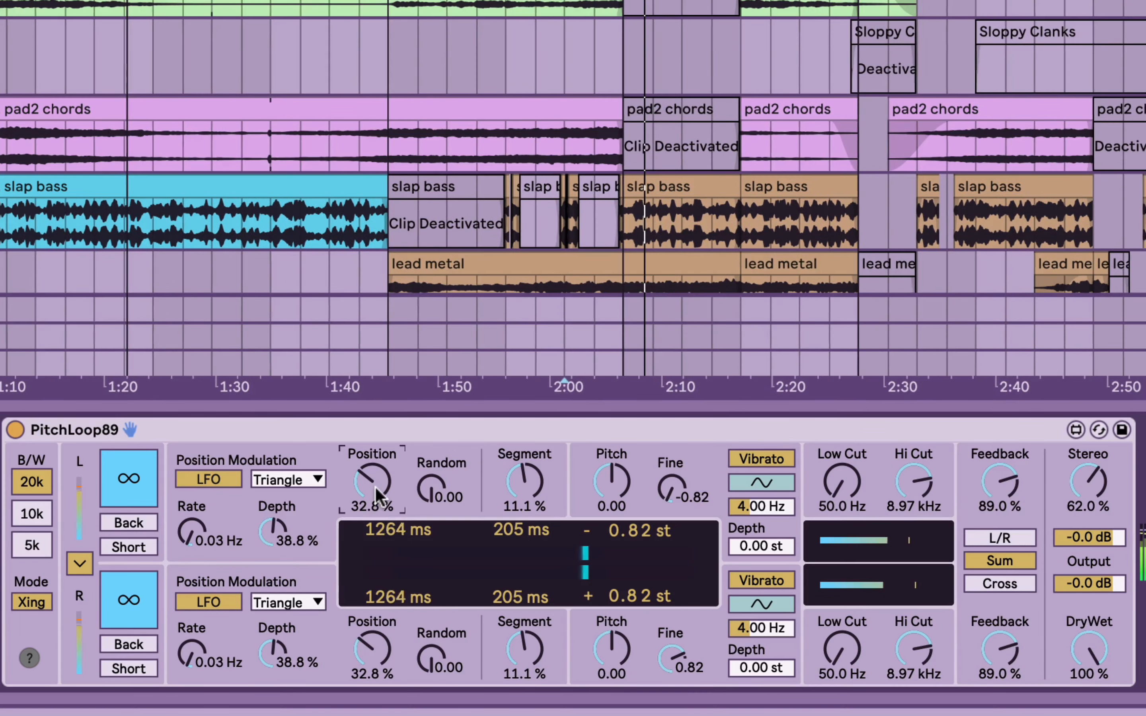
{"action": "left_click_drag", "start_coordinate": [376, 487], "coordinate": [376, 504]}
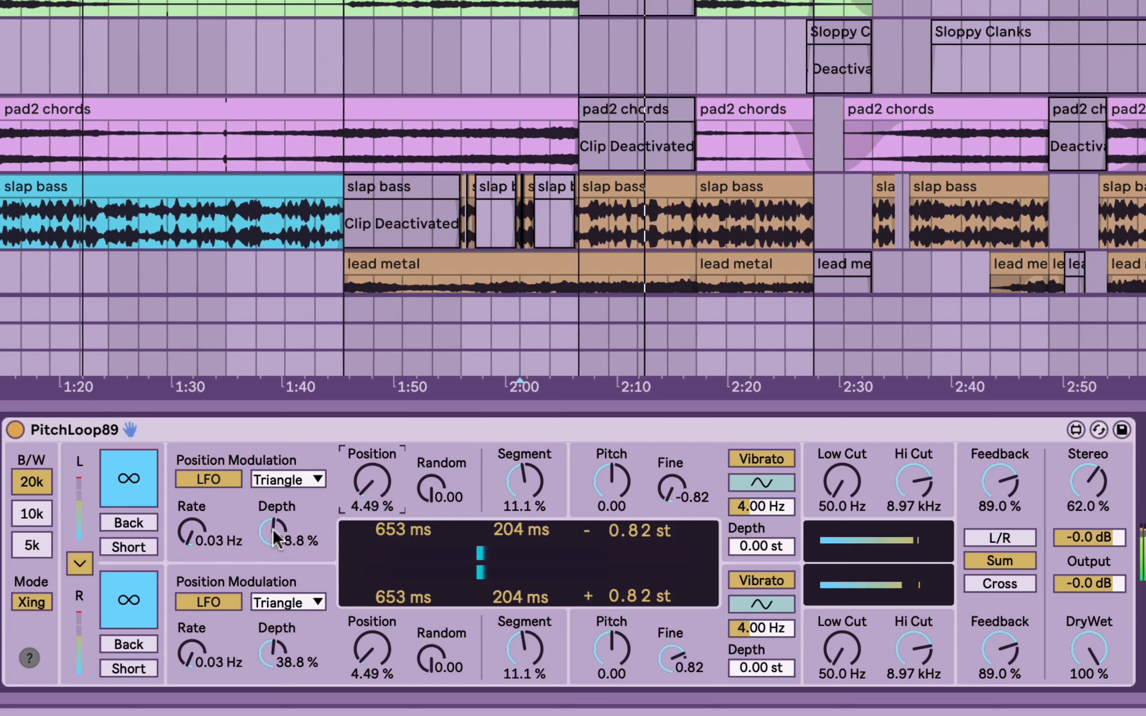
{"action": "left_click_drag", "start_coordinate": [275, 538], "coordinate": [274, 548]}
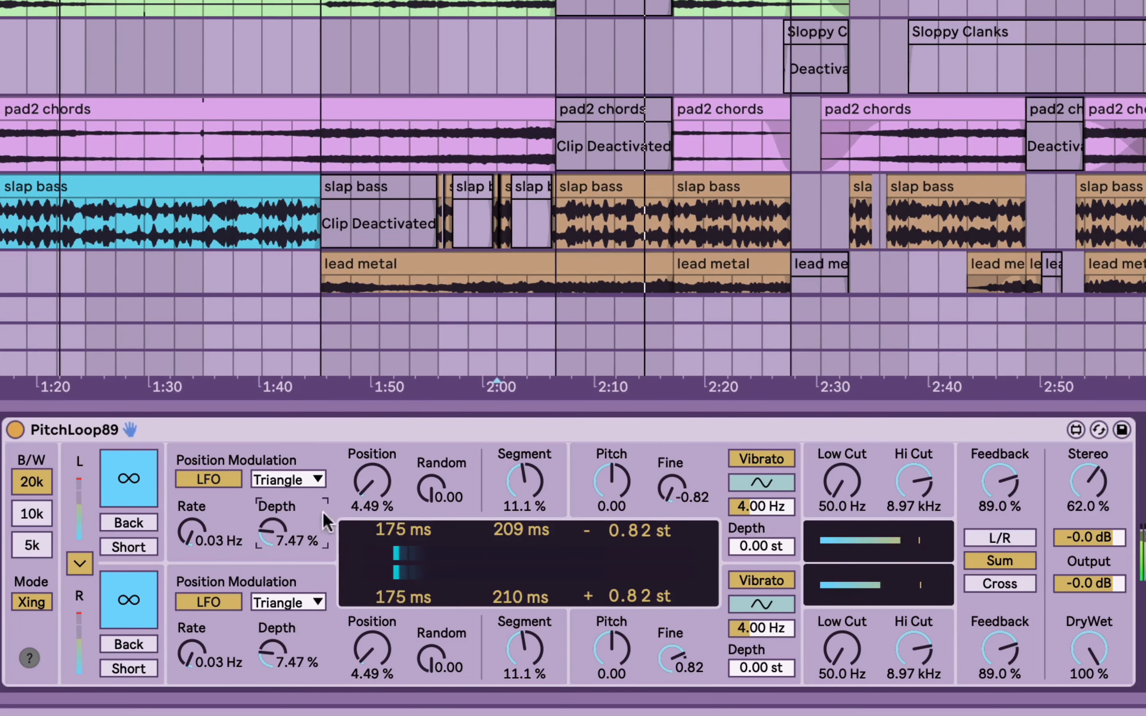
{"action": "left_click_drag", "start_coordinate": [372, 490], "coordinate": [372, 443]}
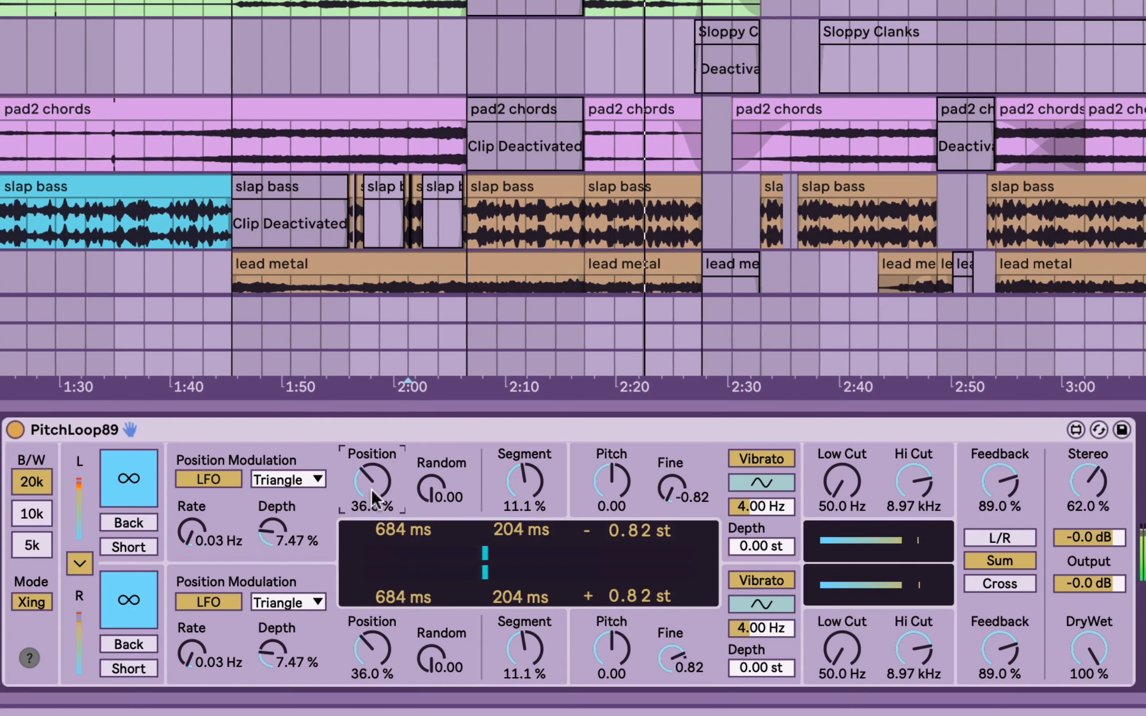
Unlink the two channels, raise only the right channel's Random to 20.4, and widen Stereo to 82.0 %
{"action": "left_click", "coordinate": [79, 564]}
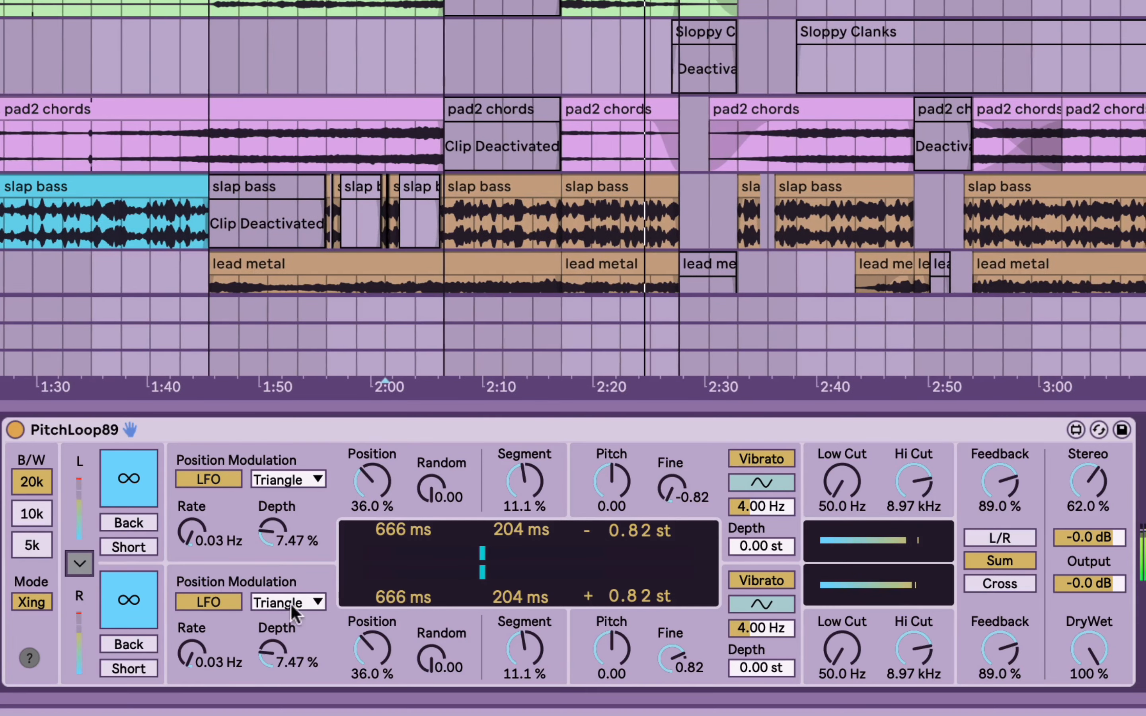
{"action": "left_click_drag", "start_coordinate": [426, 656], "coordinate": [426, 635]}
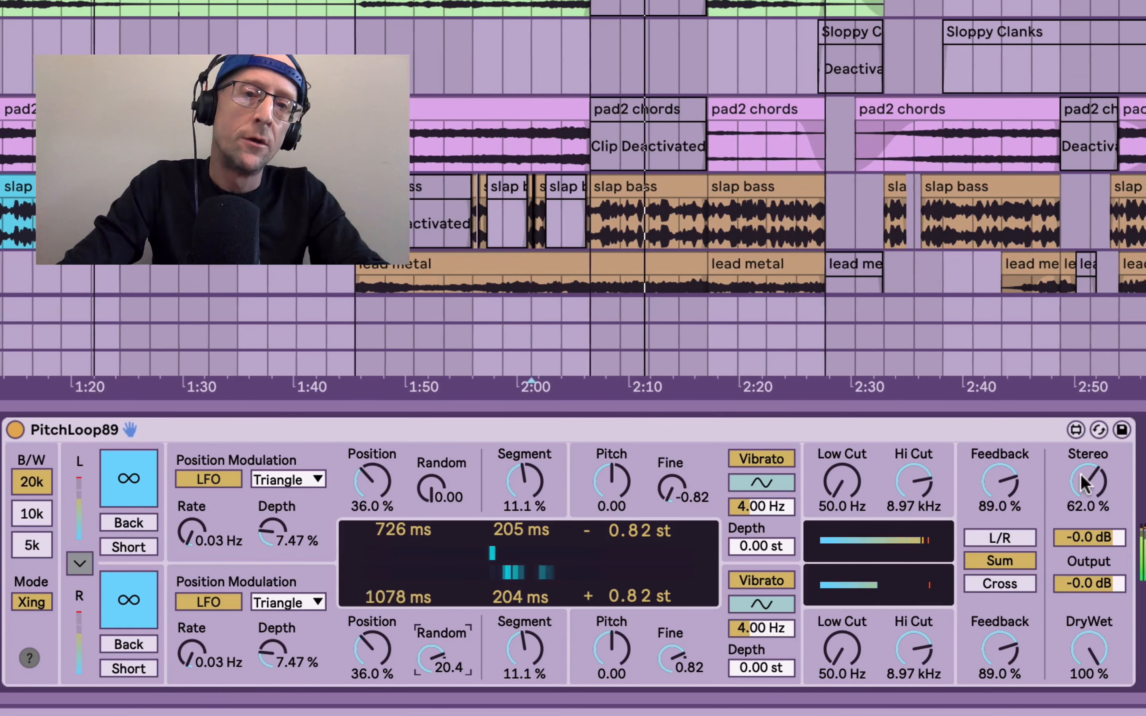
{"action": "left_click_drag", "start_coordinate": [1082, 474], "coordinate": [1082, 456]}
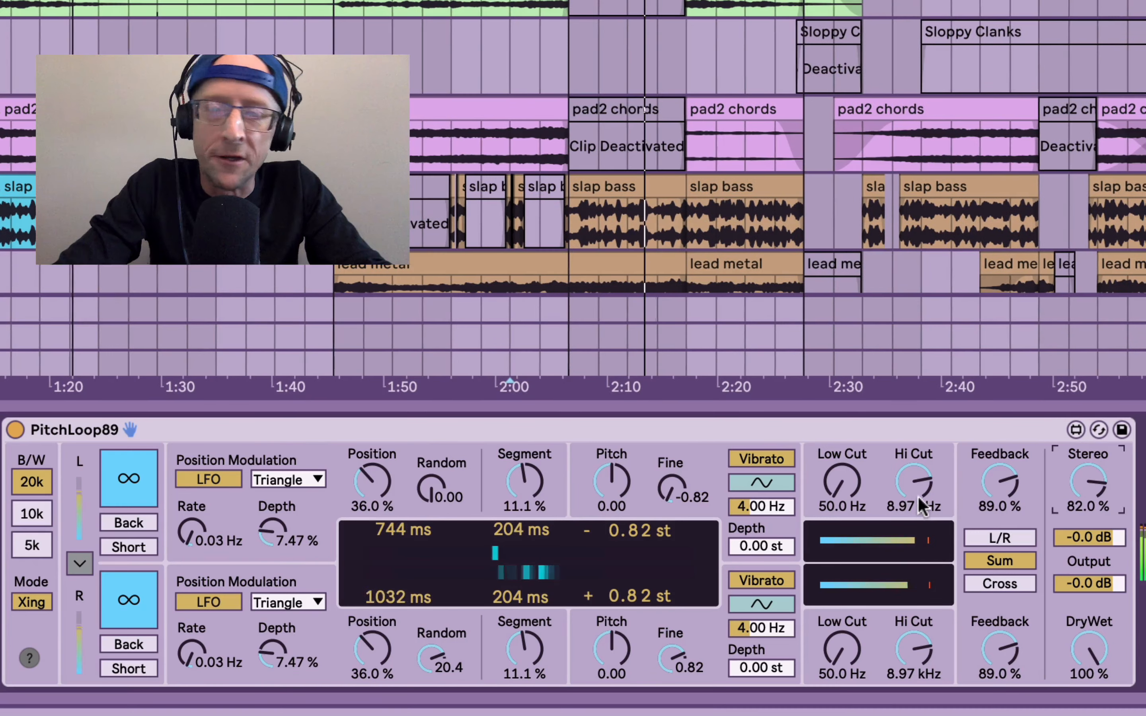
Set the left channel's Hi Cut to 20.0 kHz, Fine to 0.19 and Pitch to 17.00, and bring DryWet to 43.0 %
{"action": "left_click_drag", "start_coordinate": [919, 497], "coordinate": [919, 479]}
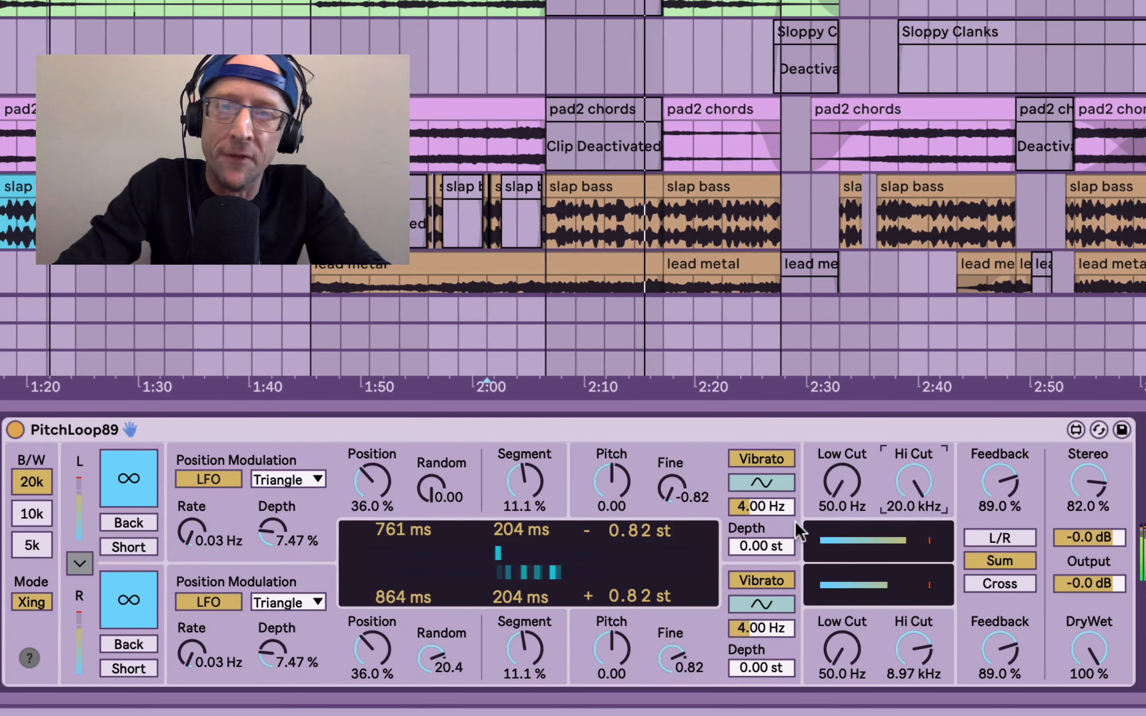
{"action": "left_click_drag", "start_coordinate": [669, 489], "coordinate": [668, 467]}
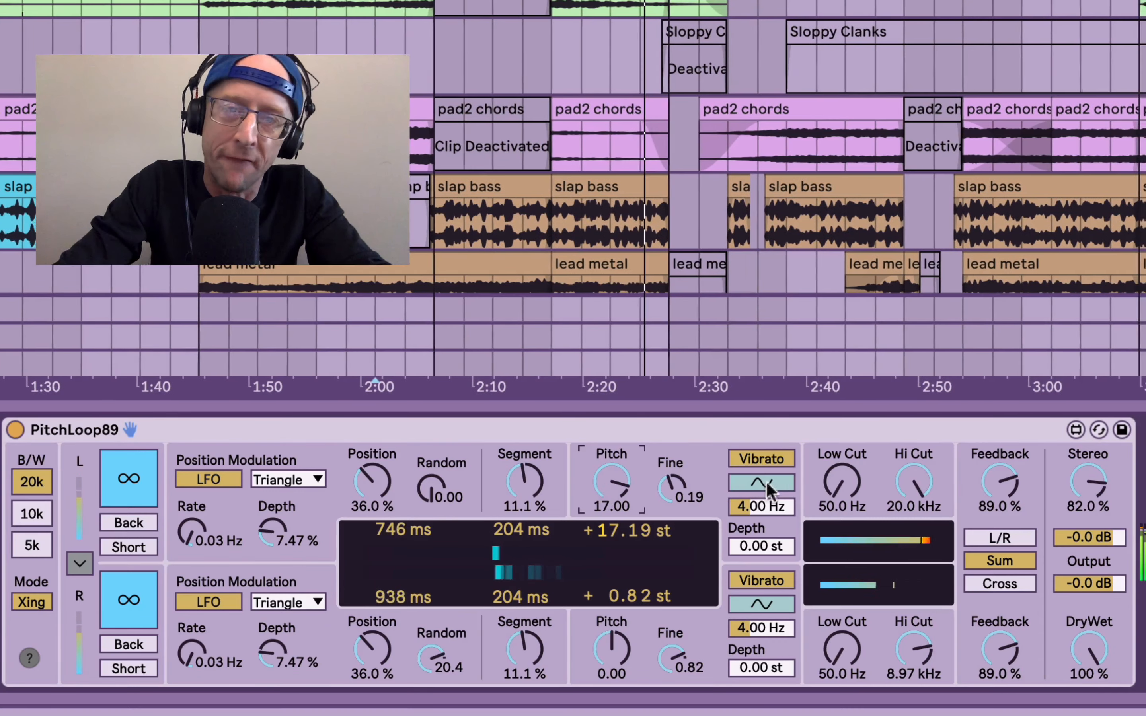
{"action": "left_click_drag", "start_coordinate": [1092, 668], "coordinate": [1092, 697]}
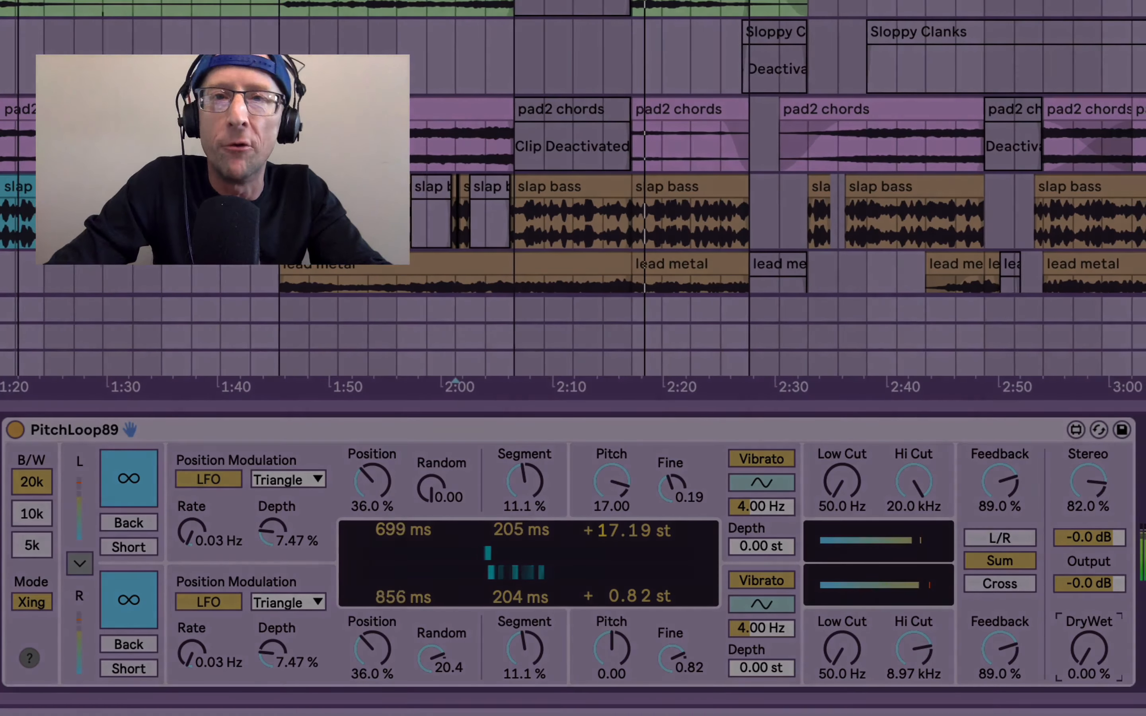
{"action": "left_click_drag", "start_coordinate": [1080, 654], "coordinate": [1080, 645]}
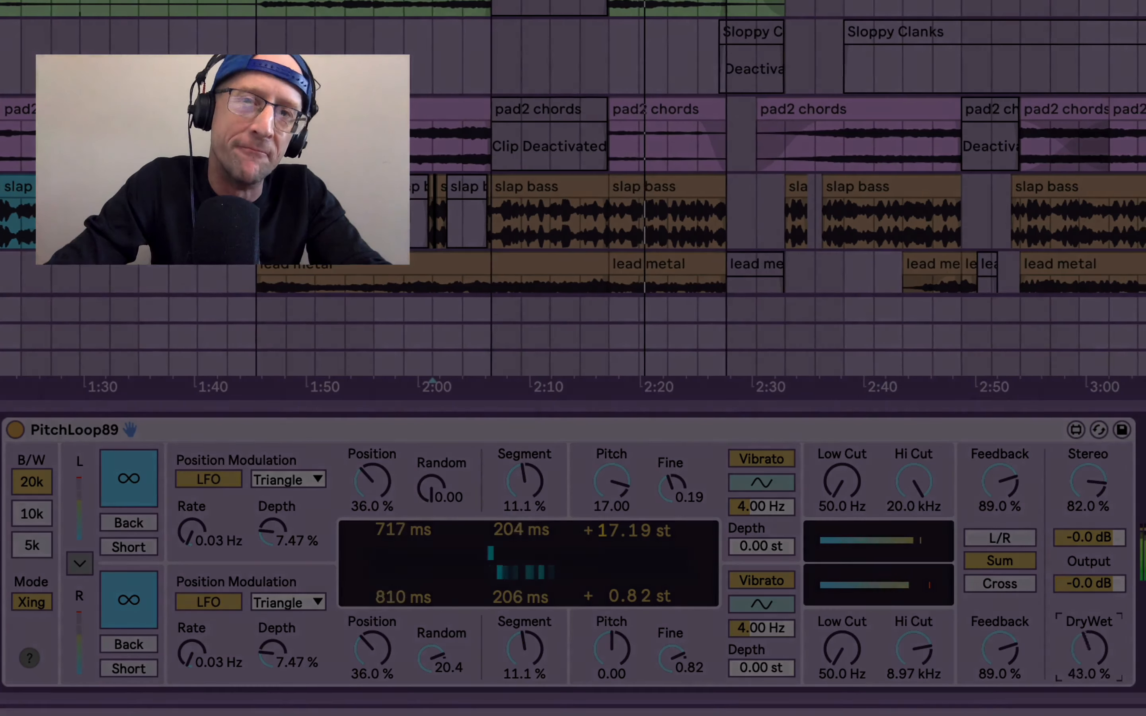